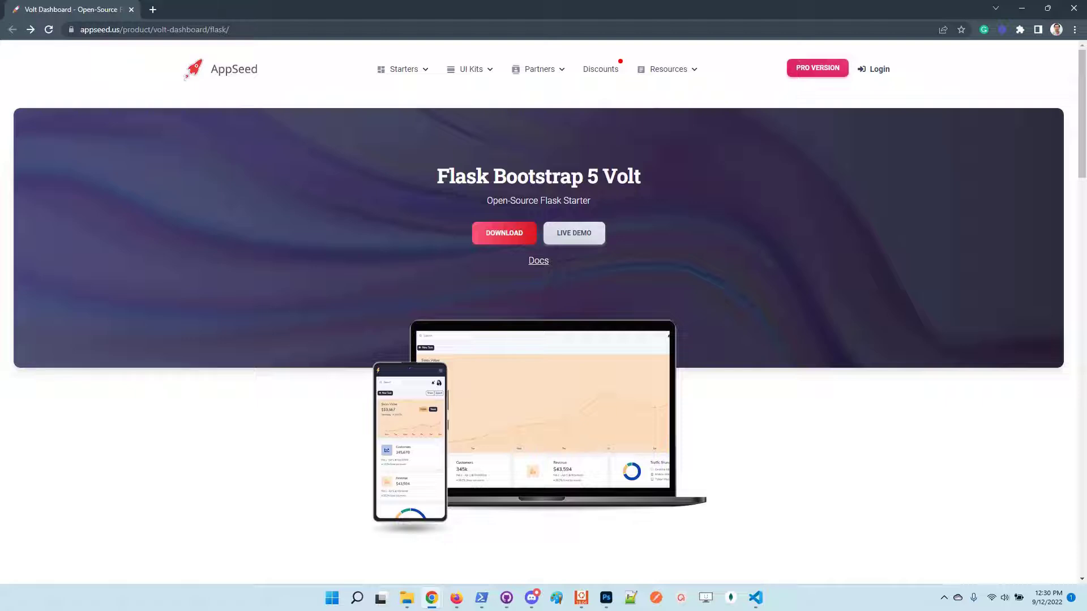
# Open the live demo and sign in with the default demo credentials, dismissing Chrome's password prompts.
pyautogui.click(581, 237)
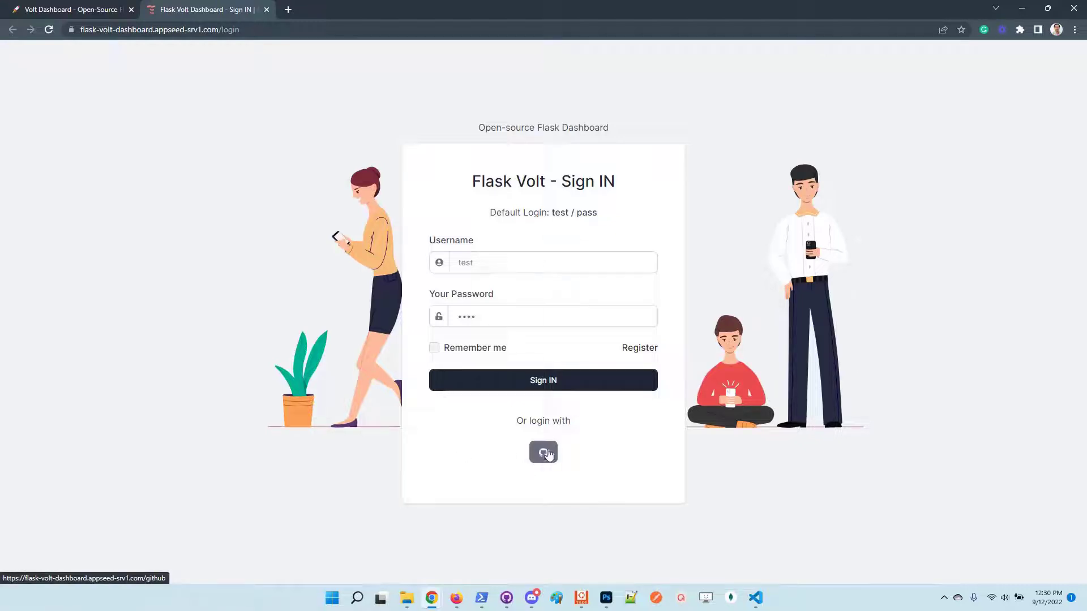
pyautogui.click(553, 382)
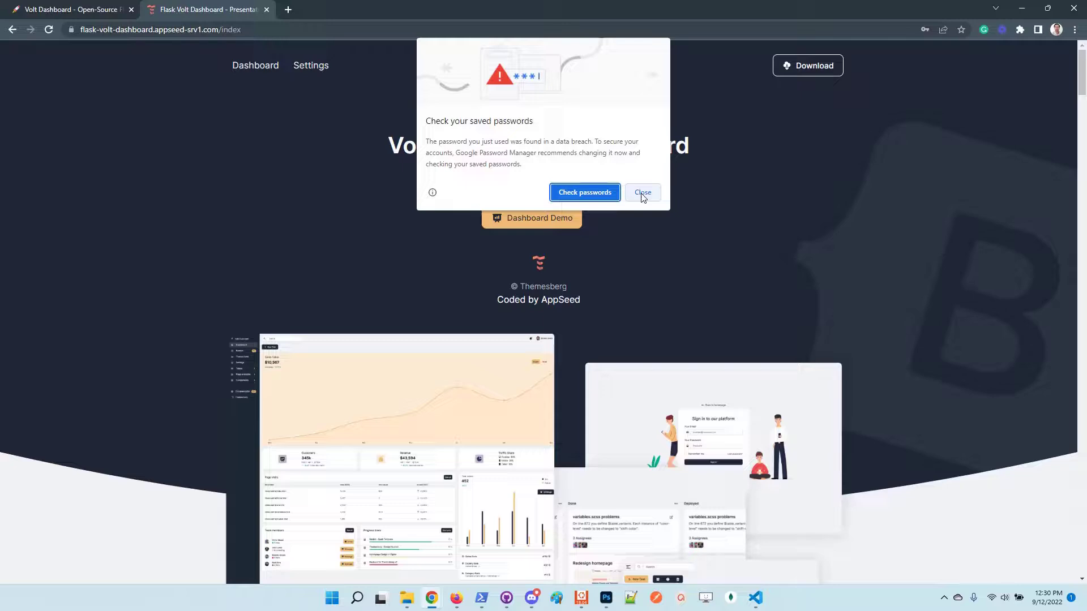
pyautogui.click(639, 194)
pyautogui.click(955, 194)
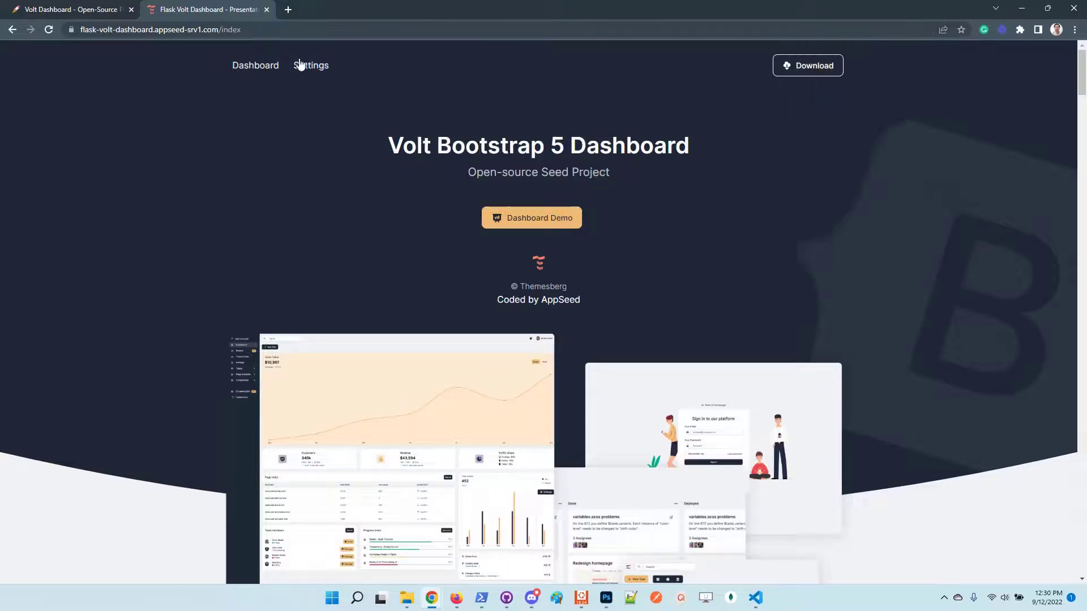
# Go to the dashboard page and log out through the user account menu.
pyautogui.click(259, 67)
pyautogui.click(1052, 64)
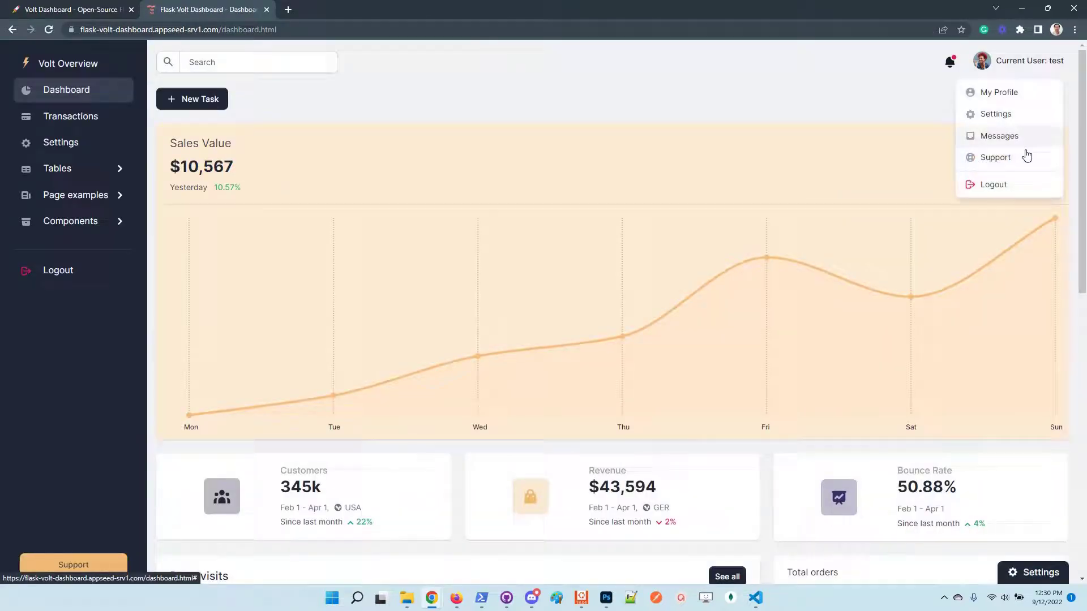
pyautogui.click(1019, 187)
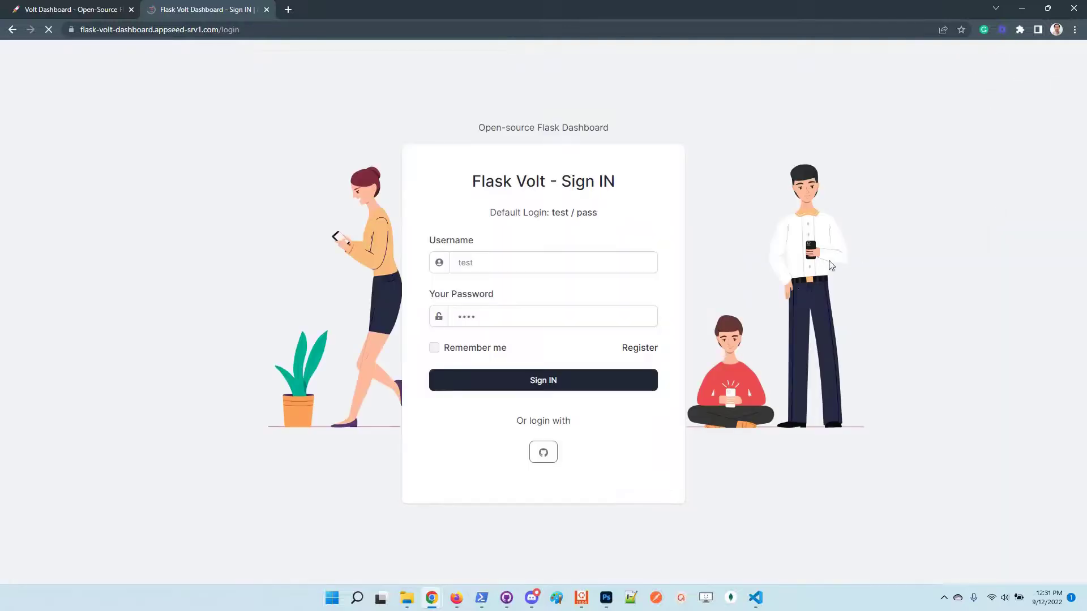
# Sign back in with the GitHub button and open the account Settings page.
pyautogui.click(559, 451)
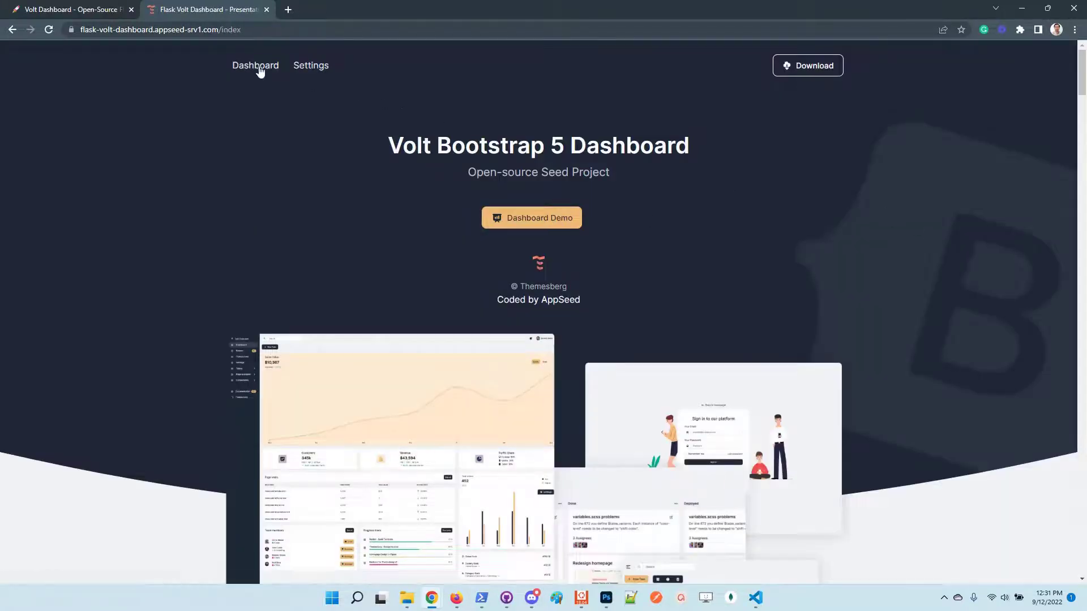
pyautogui.click(255, 67)
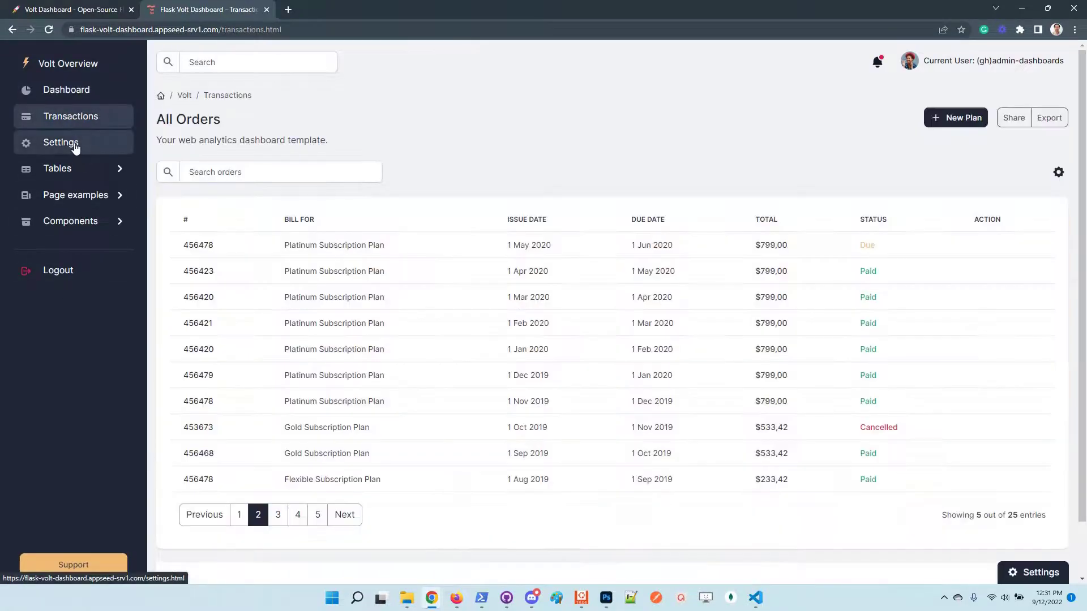
pyautogui.click(79, 149)
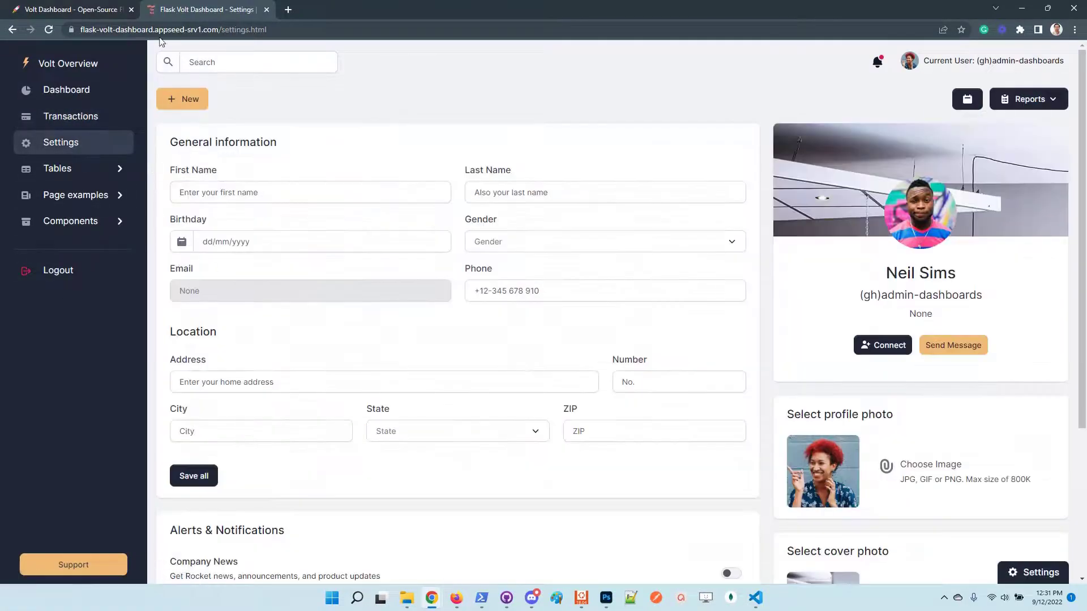
# Switch to the AppSeed product page tab to reach its GitHub repository link.
pyautogui.click(79, 8)
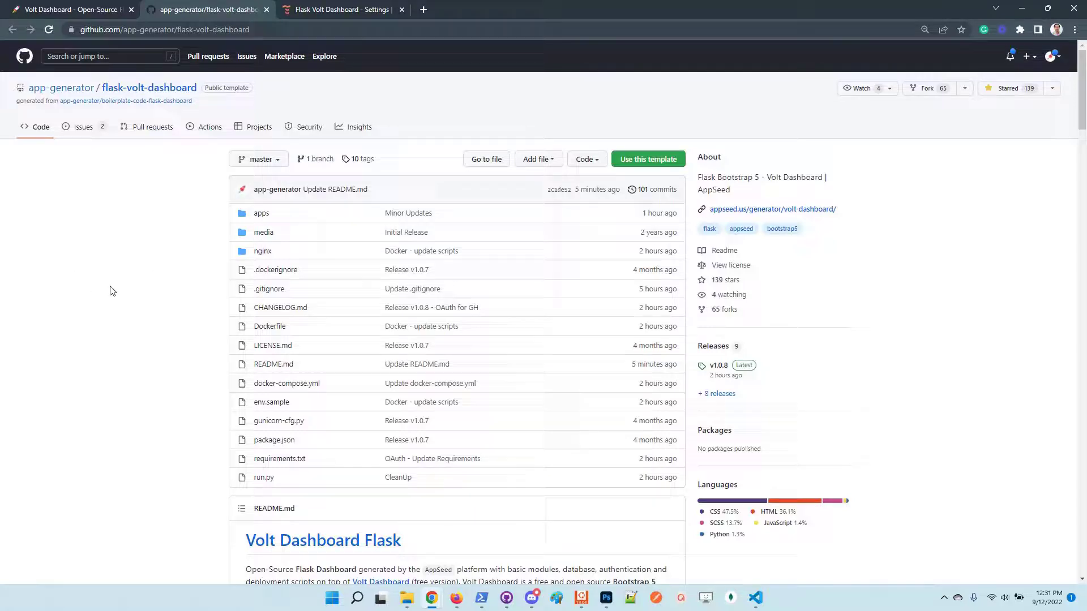
# Copy the flask-volt-dashboard HTTPS clone URL from GitHub's Code menu and switch to PowerShell.
pyautogui.scroll(-1, 113, 289)
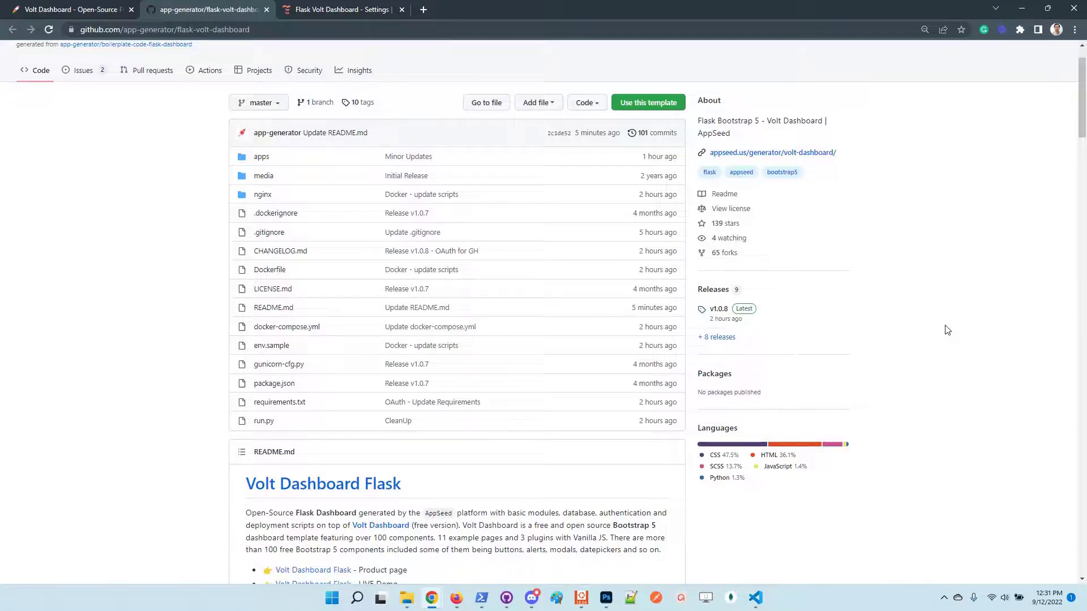
pyautogui.scroll(1, 928, 323)
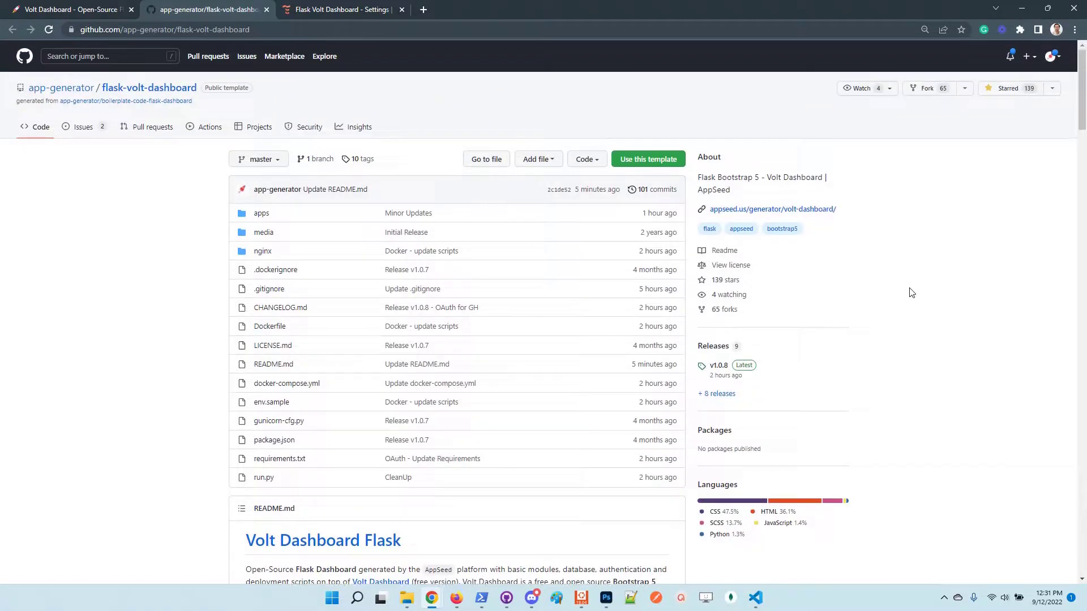
pyautogui.click(78, 12)
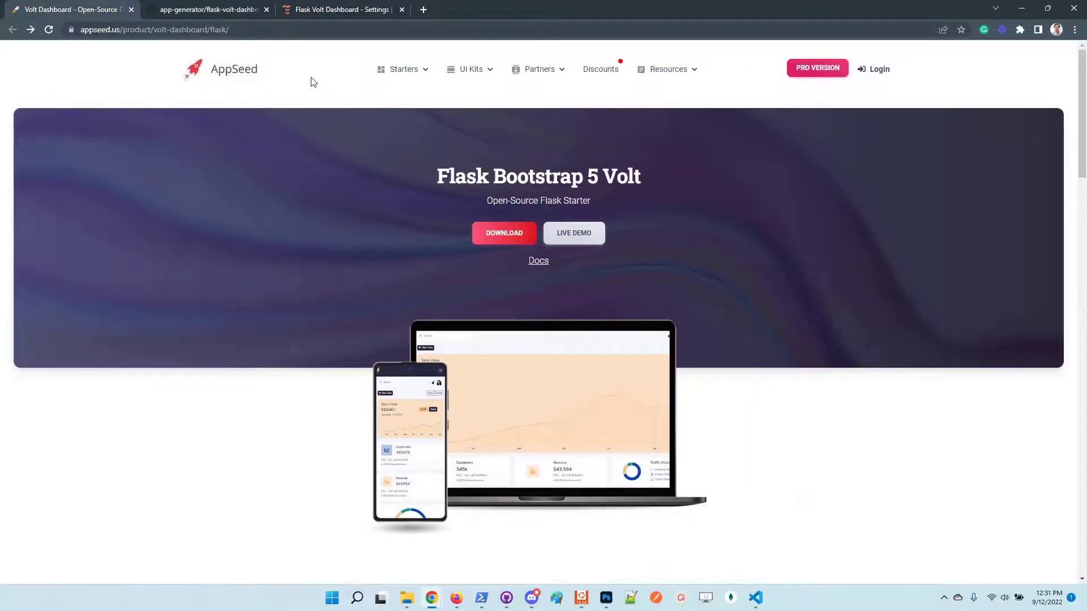
pyautogui.click(190, 9)
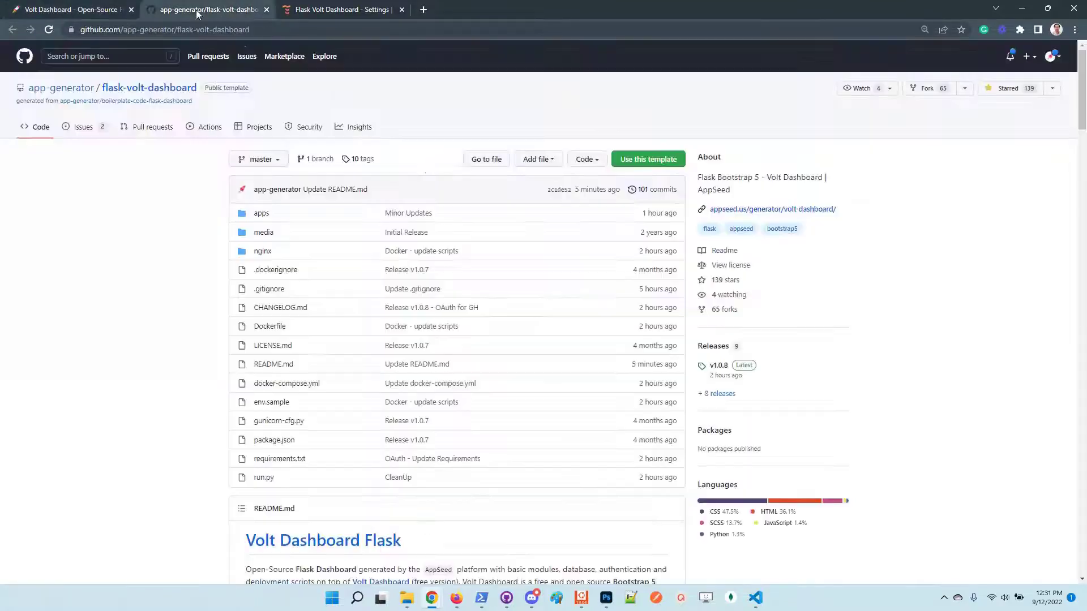
pyautogui.click(599, 163)
pyautogui.click(586, 230)
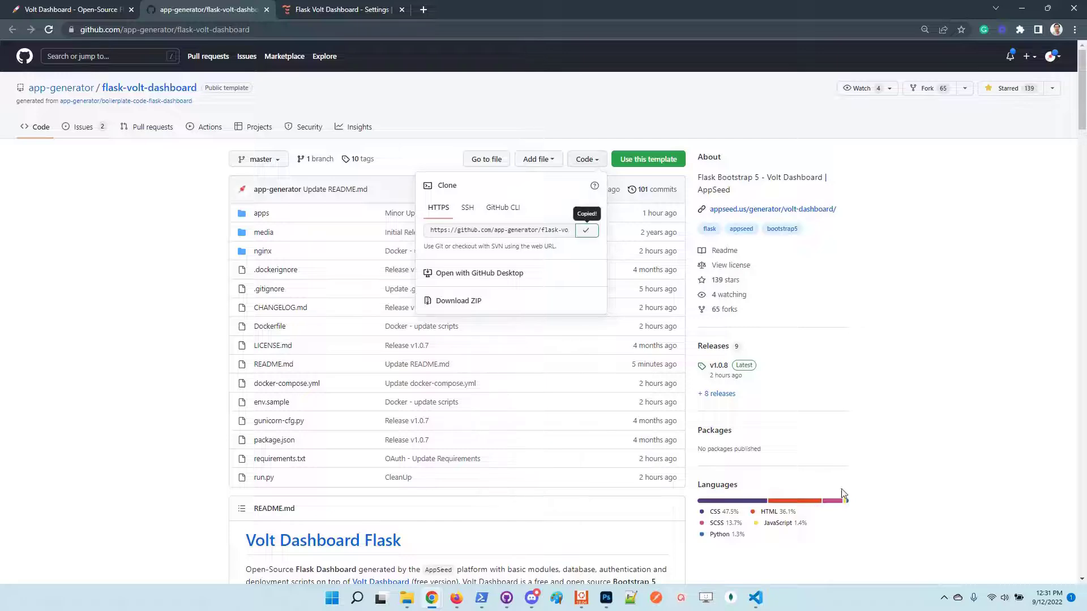
pyautogui.click(481, 598)
# Reposition the PowerShell window and change into the .\tests\ folder.
pyautogui.press('Return')
pyautogui.press('Return')
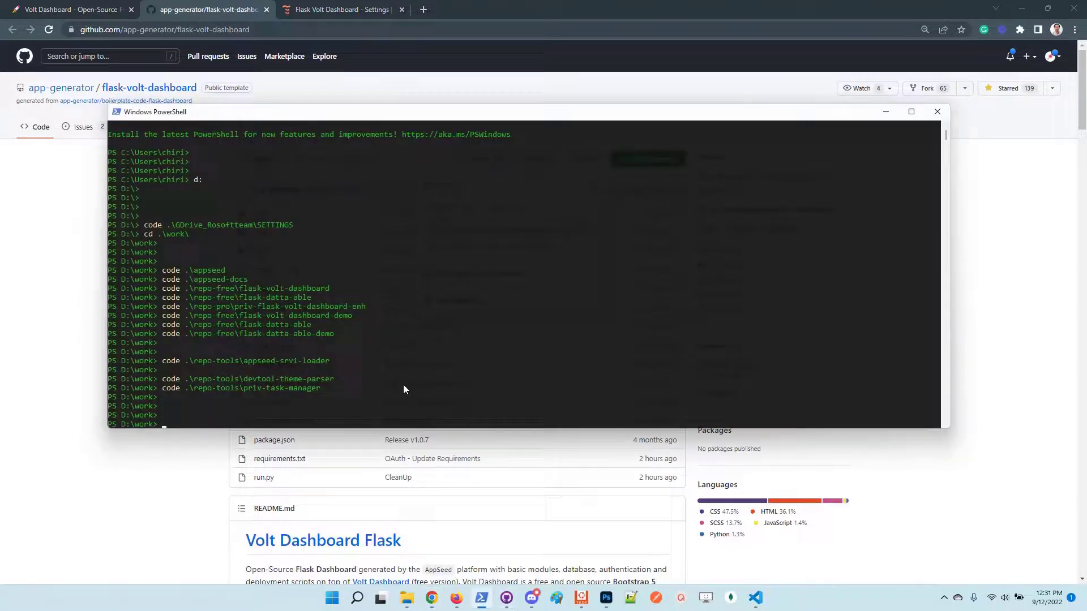
pyautogui.keyDown('ctrl'); pyautogui.scroll(2, 425, 324); pyautogui.keyUp('ctrl')
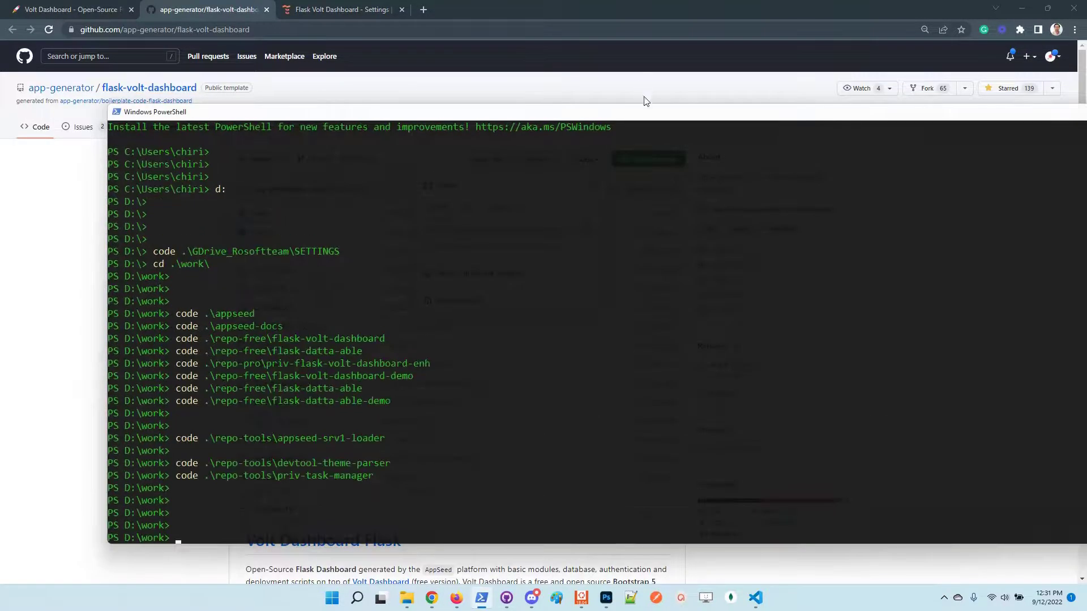
pyautogui.moveTo(653, 113); pyautogui.dragTo(569, 79)
pyautogui.write('cd .\\tests\\')
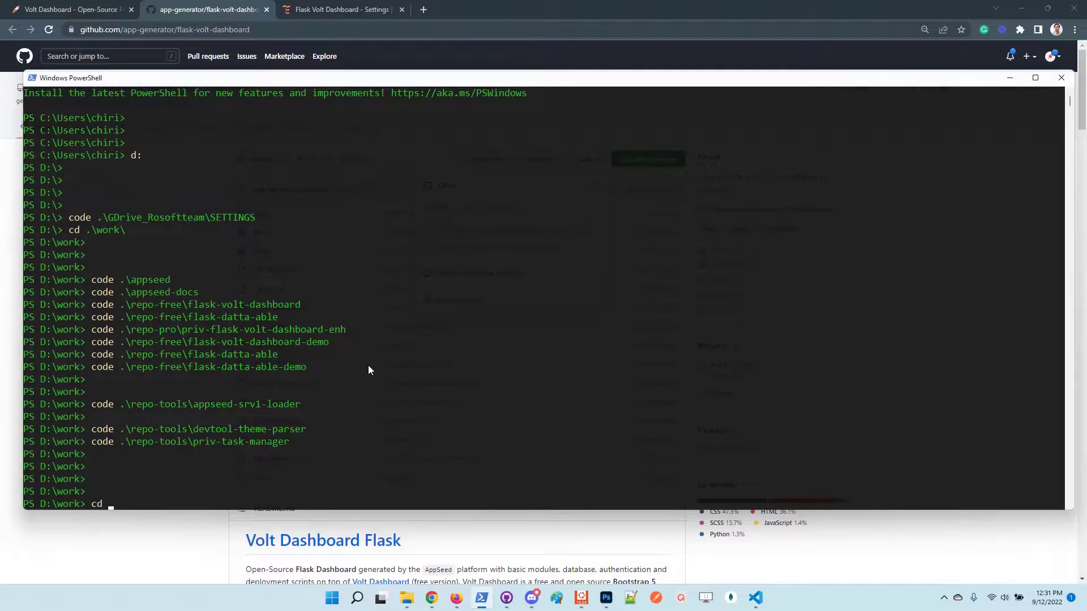
pyautogui.press('Return')
pyautogui.press('Return')
pyautogui.press('Return')
pyautogui.press('Return')
# Run git clone with the pasted flask-volt-dashboard HTTPS URL.
pyautogui.write('git ')
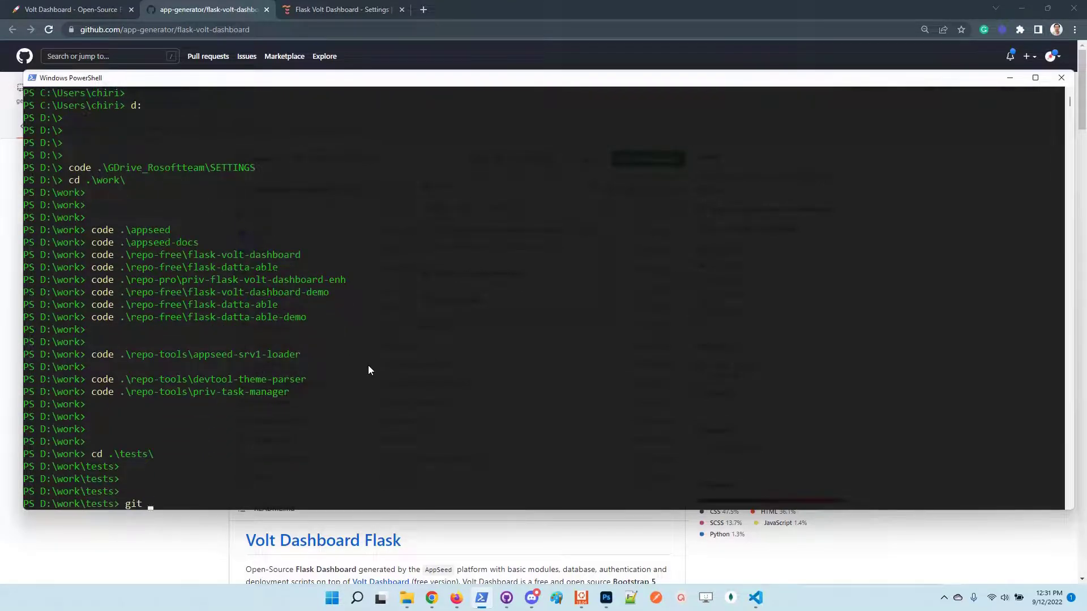
pyautogui.write('clone')
pyautogui.rightClick(365, 370)
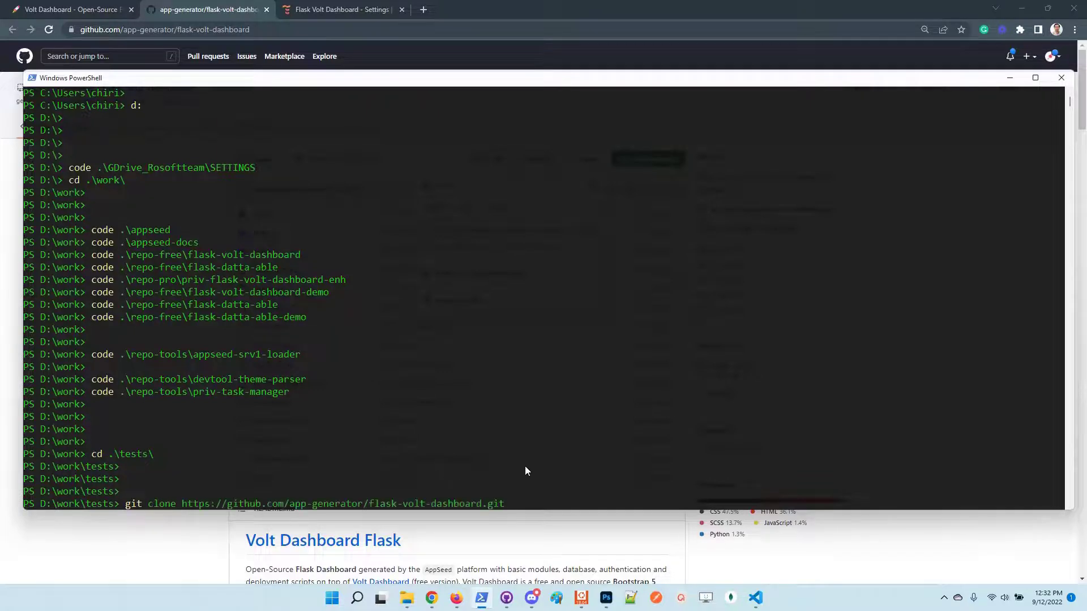
pyautogui.press('Return')
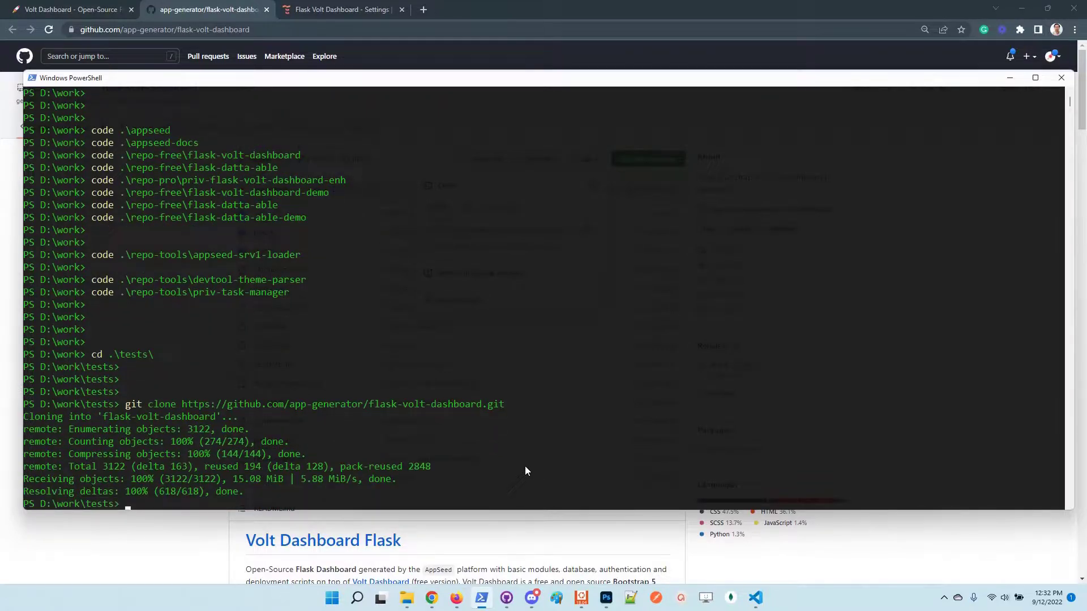
# Change into the cloned .\flask-volt-dashboard\ folder.
pyautogui.press('Return')
pyautogui.press('Return')
pyautogui.press('Return')
pyautogui.press('Return')
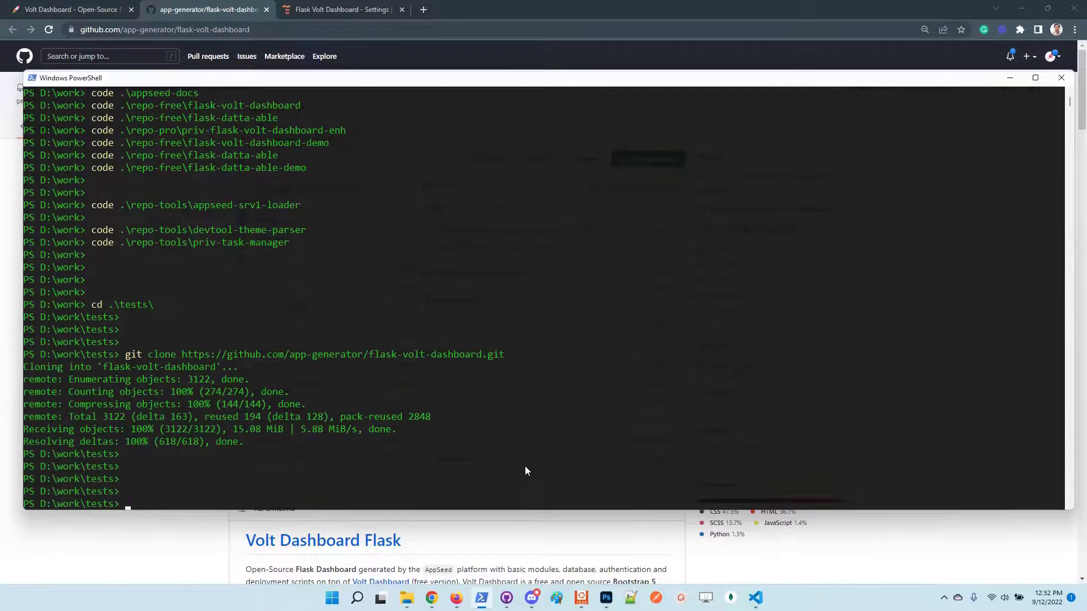
pyautogui.write('cd .\\flask-volt-dashboard\\')
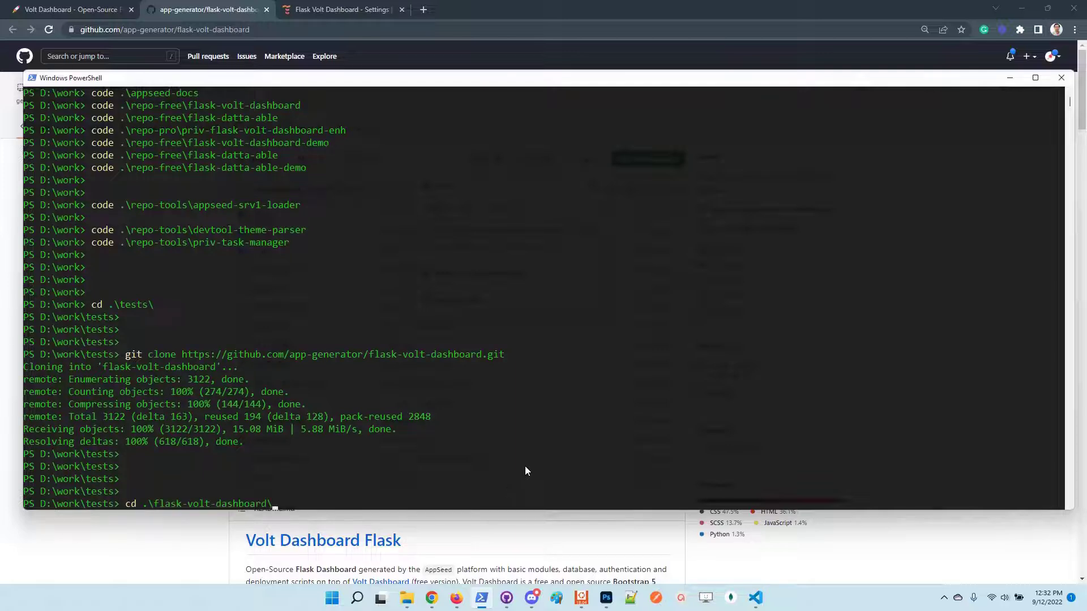
pyautogui.press('Return')
# Recall the docker container kill/rm and network prune command from history and run it.
pyautogui.write('cd .\\tests\\')
pyautogui.press('Up')
pyautogui.press('Up')
pyautogui.press('Up')
pyautogui.press('Up')
pyautogui.press('Up')
pyautogui.press('Up')
pyautogui.press('Up')
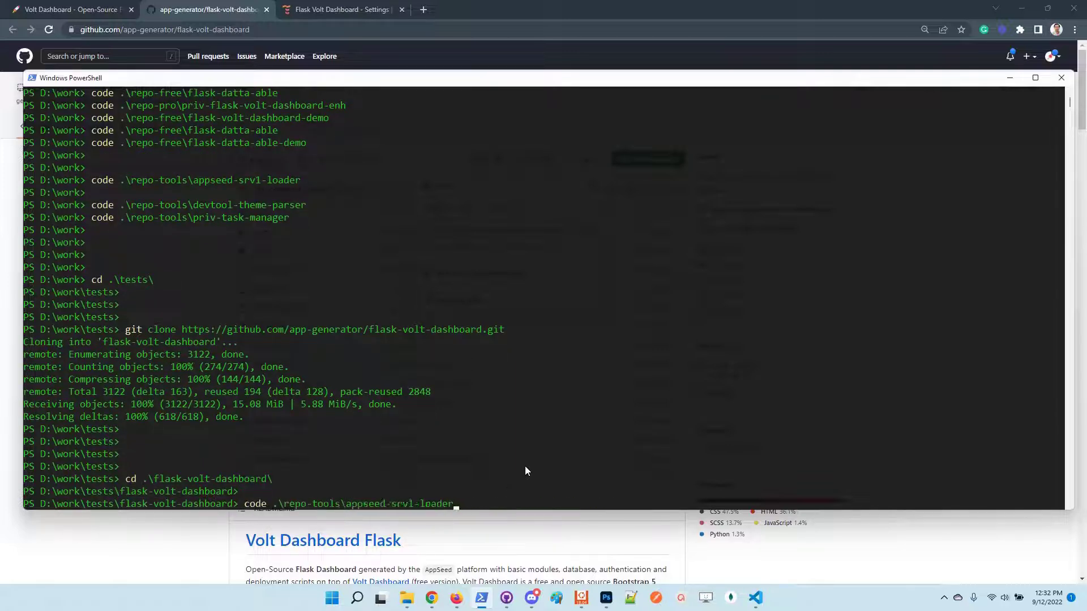
pyautogui.press('Up')
pyautogui.press('Up')
pyautogui.press('Up')
pyautogui.press('Up')
pyautogui.press('Up')
pyautogui.press('Up')
pyautogui.press('Up')
pyautogui.press('Up')
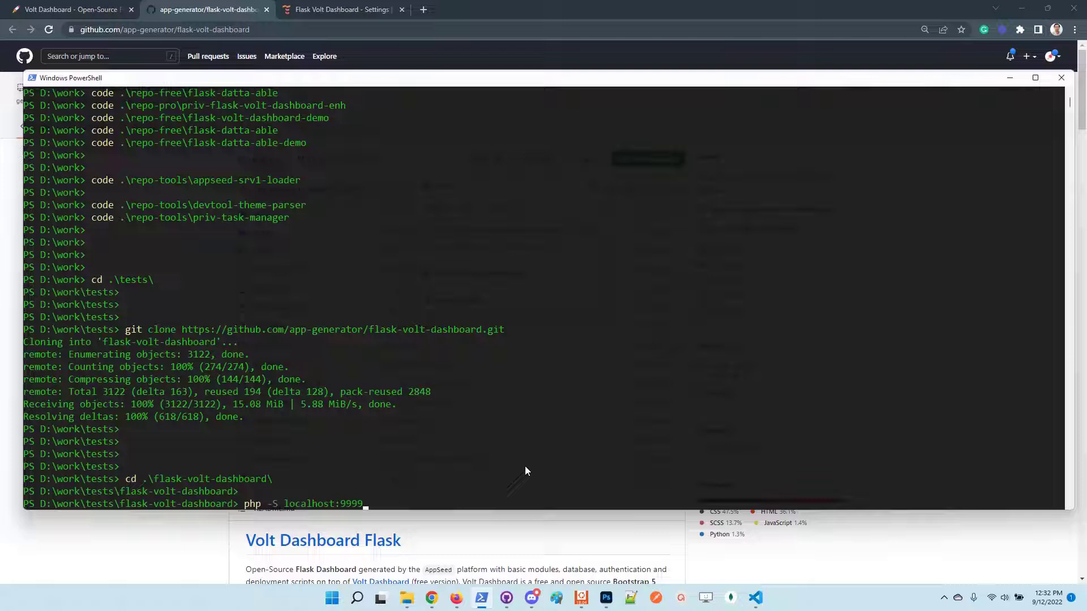
pyautogui.press('Up')
pyautogui.press('Up')
pyautogui.press('Up')
pyautogui.press('Up')
pyautogui.press('Up')
pyautogui.press('Up')
pyautogui.press('Up')
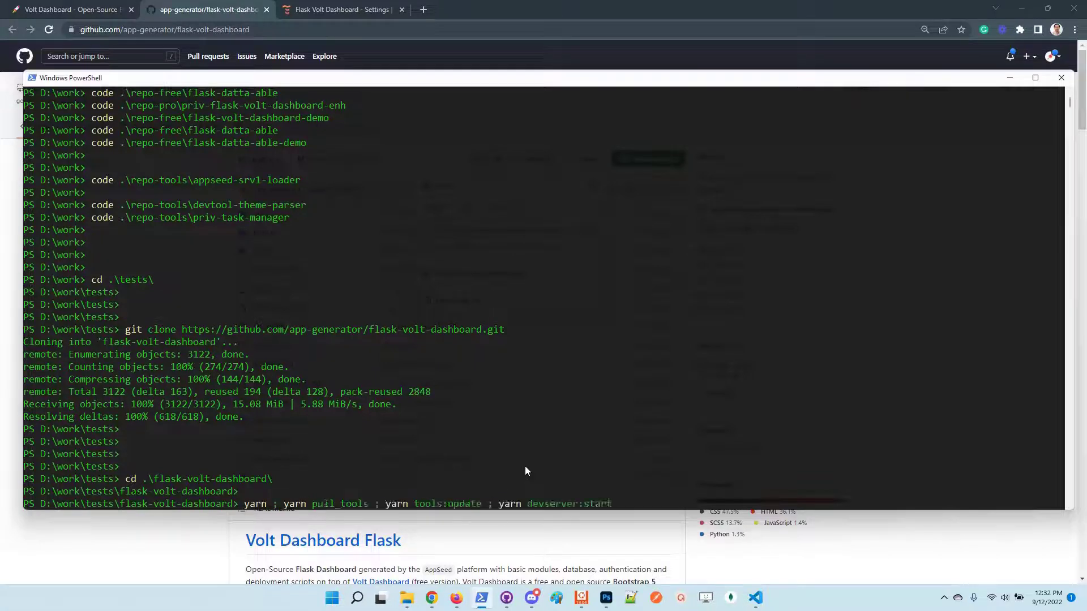
pyautogui.press('Up')
pyautogui.press('Up')
pyautogui.press('Up')
pyautogui.press('Up')
pyautogui.press('Up')
pyautogui.press('Up')
pyautogui.press('Up')
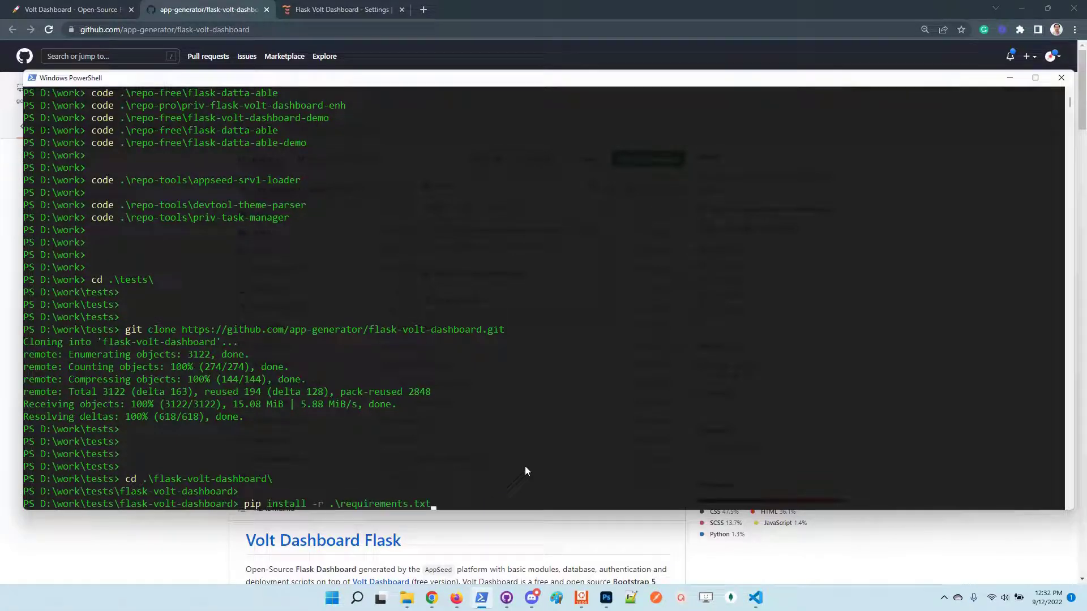
pyautogui.press('Up')
pyautogui.press('Up')
pyautogui.press('Up')
pyautogui.press('Up')
pyautogui.press('Up')
pyautogui.press('Up')
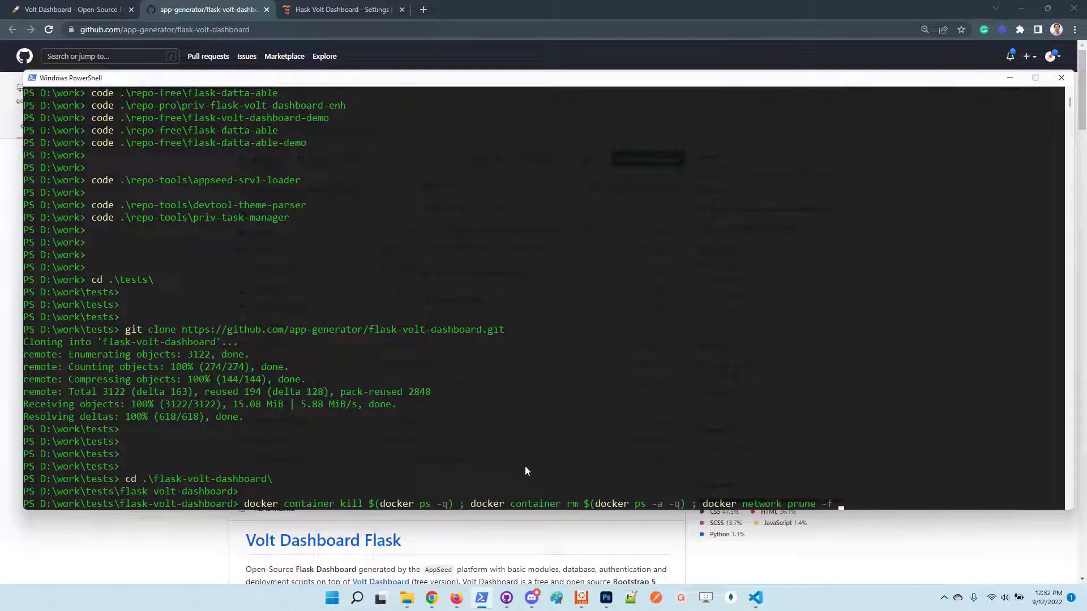
pyautogui.press('Return')
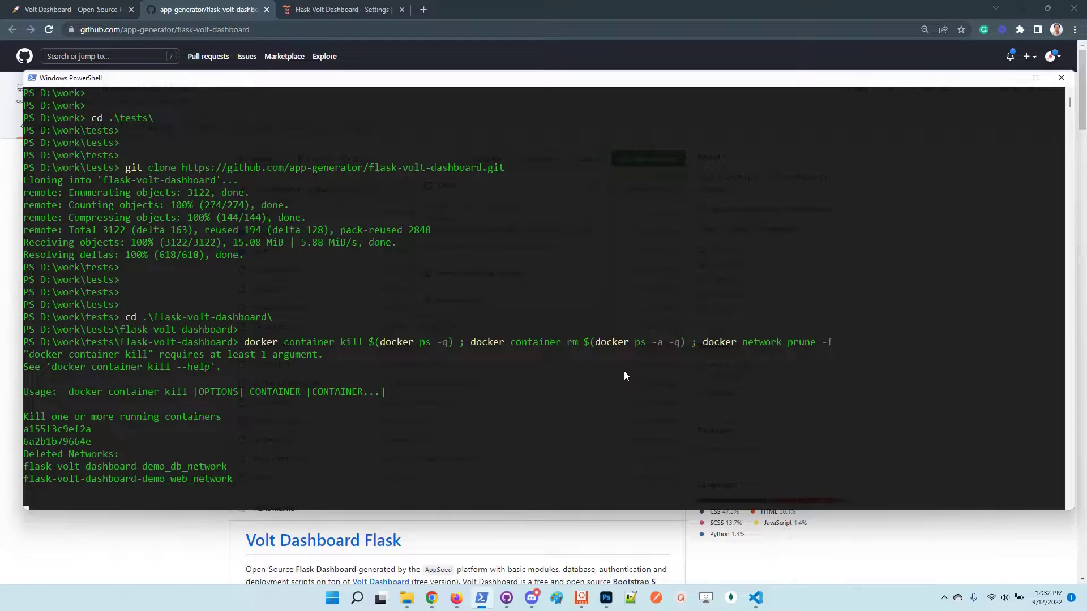
pyautogui.press('Return')
pyautogui.press('Return')
pyautogui.press('Return')
pyautogui.press('Return')
pyautogui.press('Return')
pyautogui.press('Return')
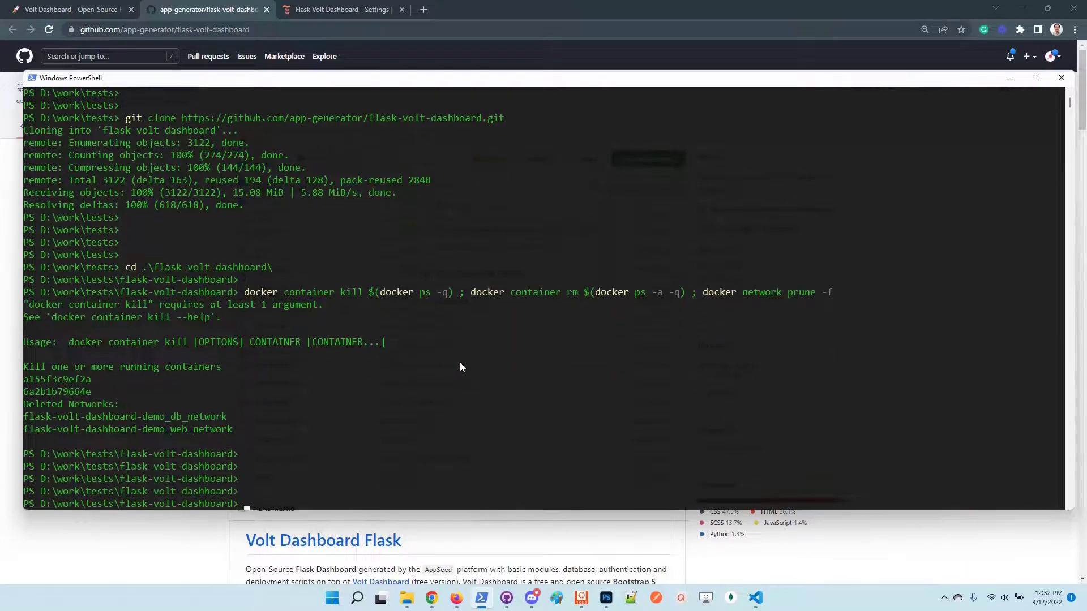
# Copy 'docker-compose up --build' from the README's Docker Step 2 and return to PowerShell.
pyautogui.click(192, 532)
pyautogui.scroll(-20, 225, 387)
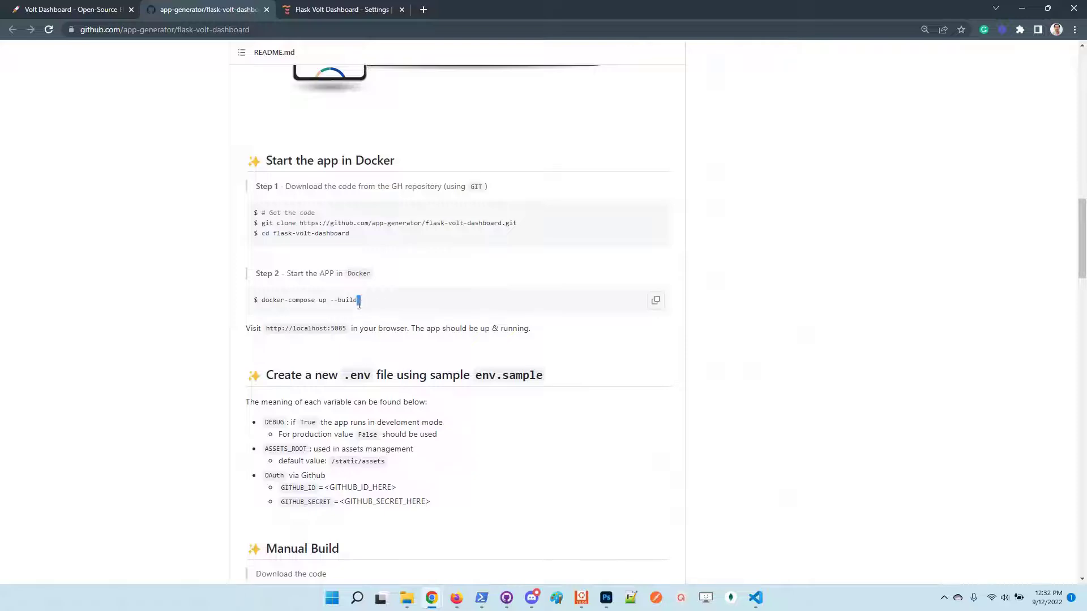
pyautogui.moveTo(366, 300); pyautogui.dragTo(265, 301)
pyautogui.hotkey('ctrl', '+')
pyautogui.hotkey('ctrl', '+')
pyautogui.hotkey('ctrl', '+')
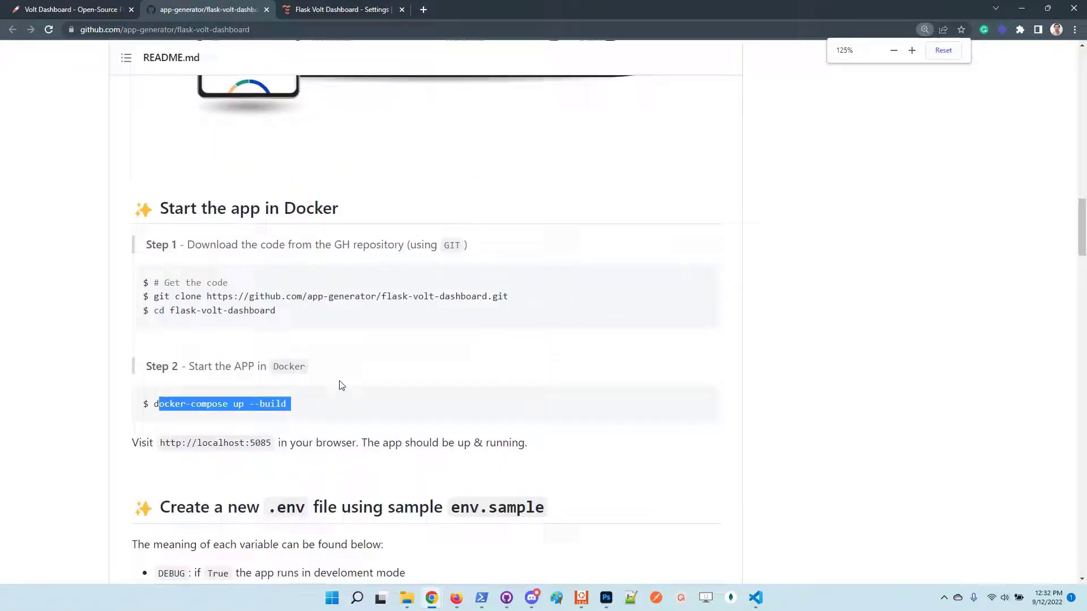
pyautogui.moveTo(289, 404); pyautogui.dragTo(151, 405)
pyautogui.hotkey('ctrl', 'c')
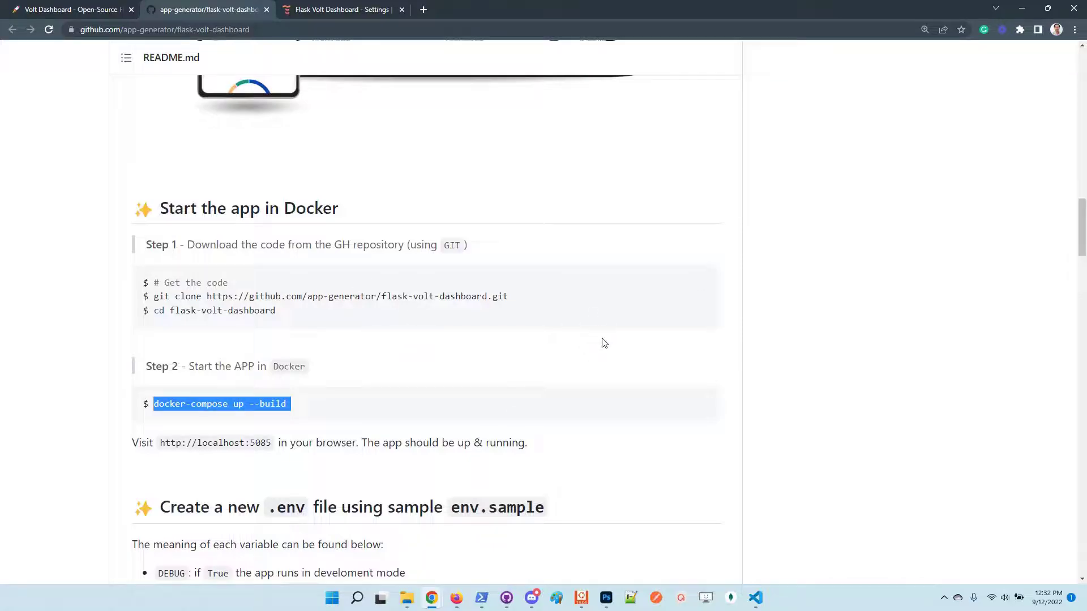
pyautogui.hotkey('alt', 'Tab')
# Run docker-compose up --build in a maximized terminal and watch the app and nginx containers start.
pyautogui.hotkey('ctrl', 'v')
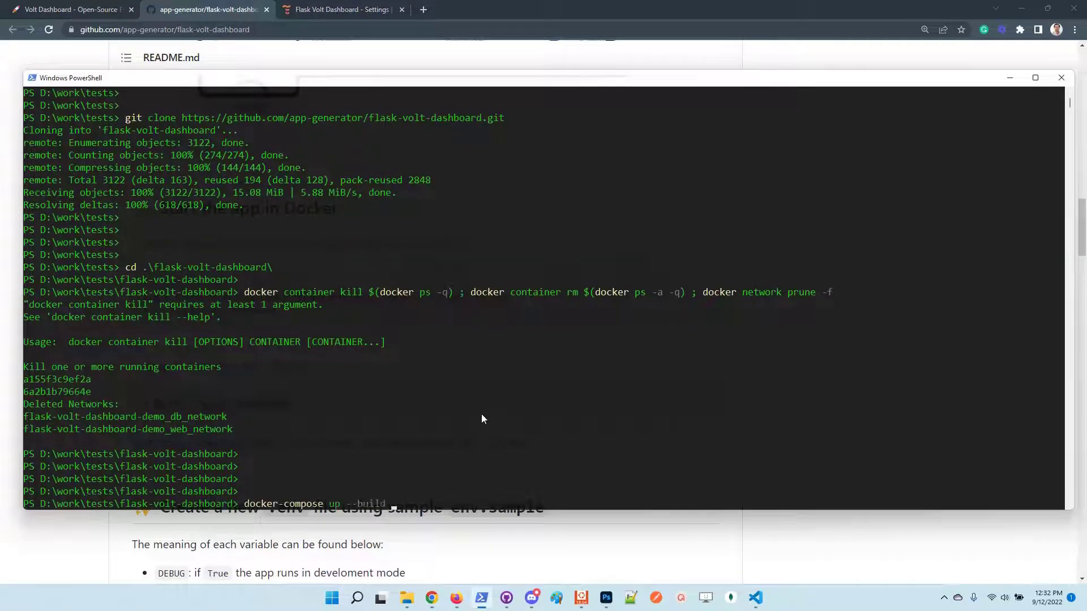
pyautogui.press('Return')
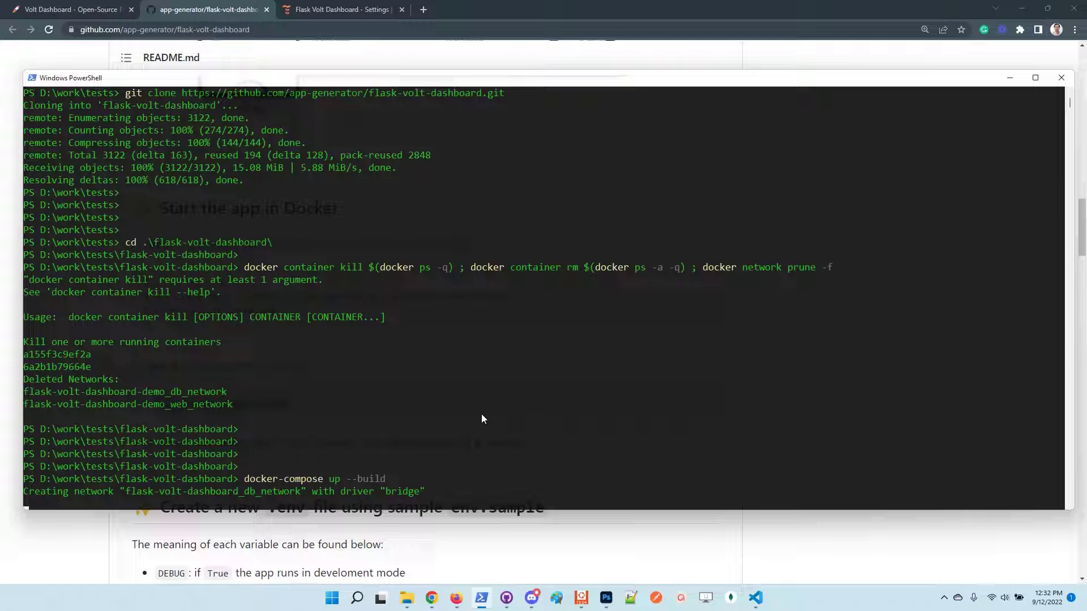
pyautogui.doubleClick(562, 84)
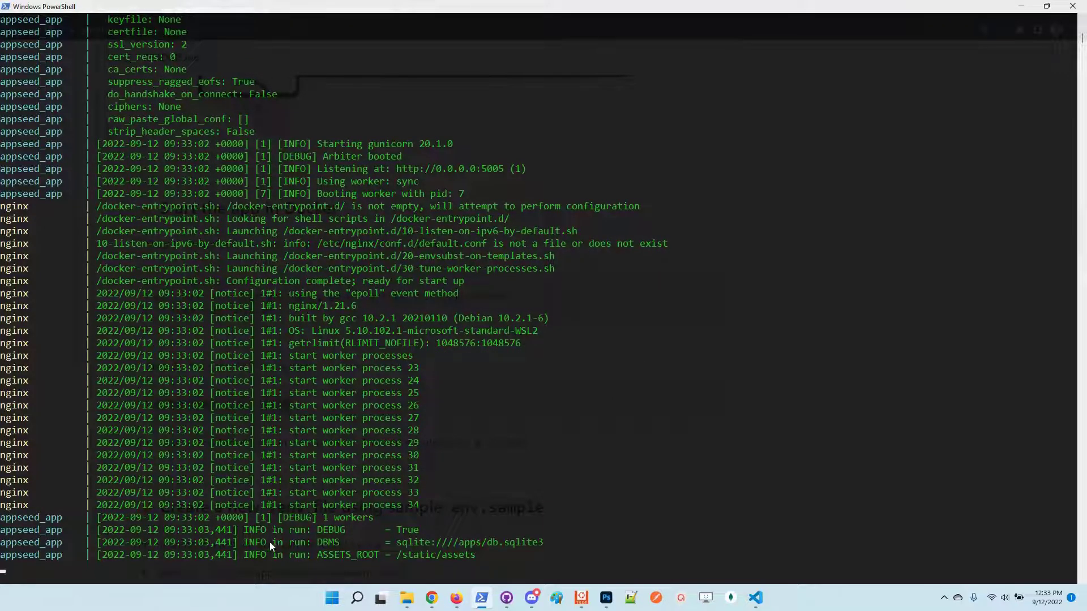
pyautogui.moveTo(261, 530); pyautogui.dragTo(472, 559)
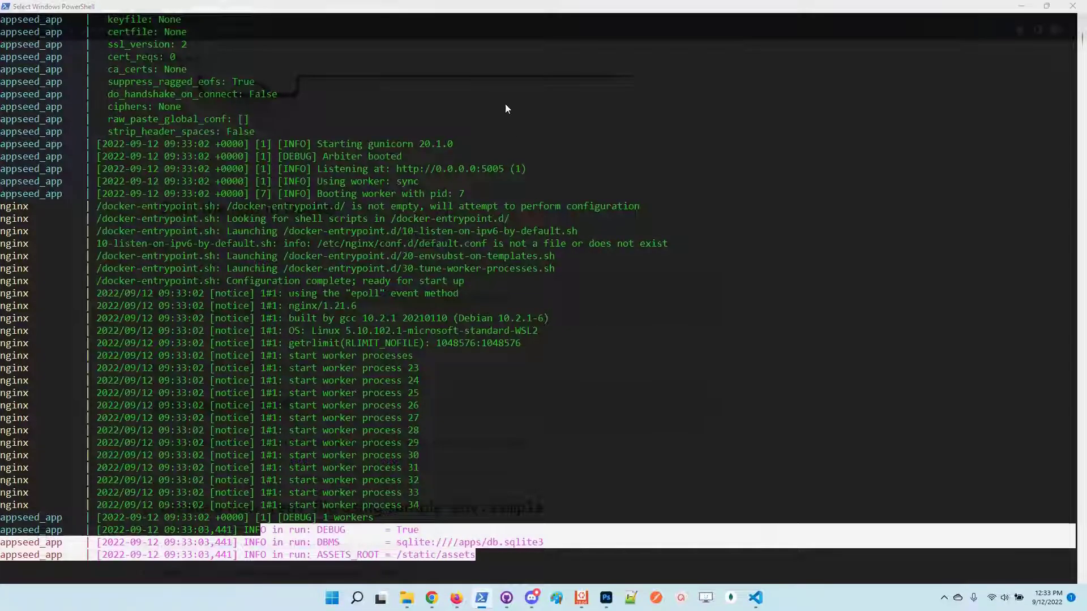
# Load localhost:5085 in a new Chrome tab and zoom out to fit the Sign IN form.
pyautogui.hotkey('alt', 'Tab')
pyautogui.doubleClick(480, 3)
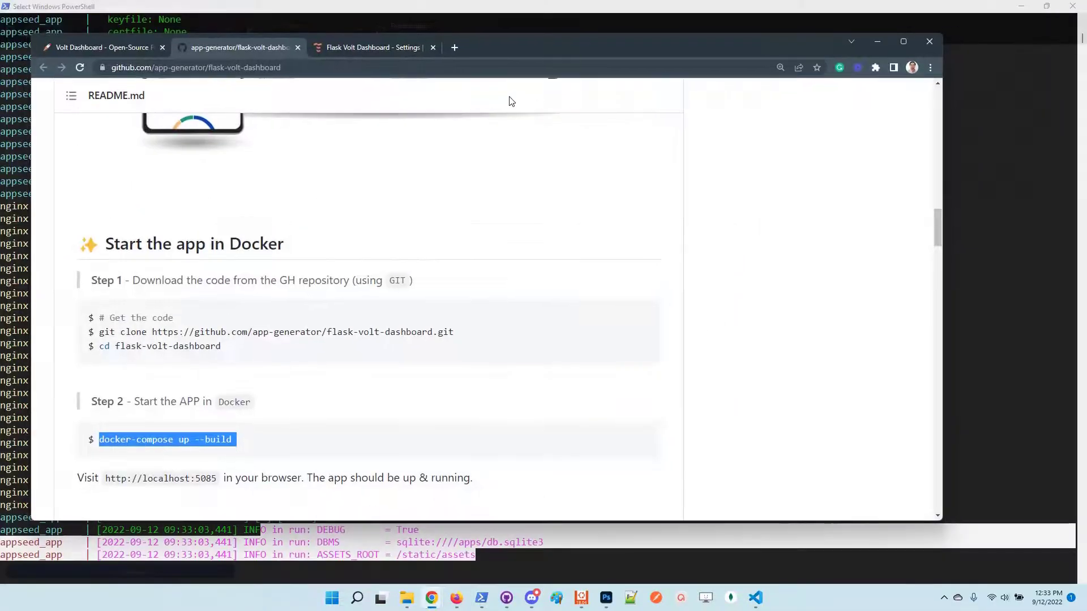
pyautogui.click(456, 48)
pyautogui.write('localhost:50')
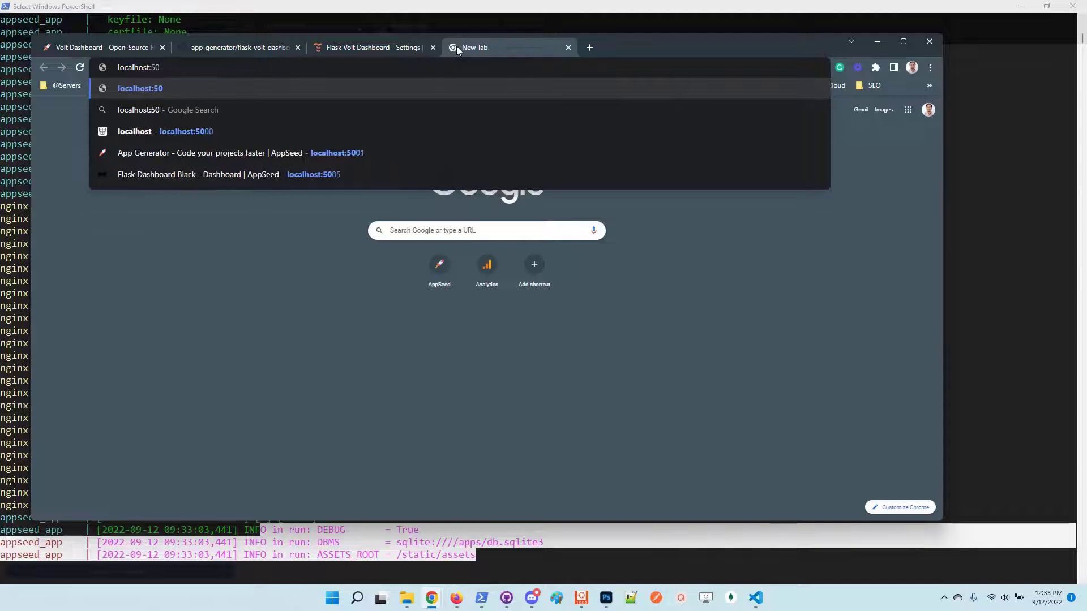
pyautogui.write('85')
pyautogui.press('Return')
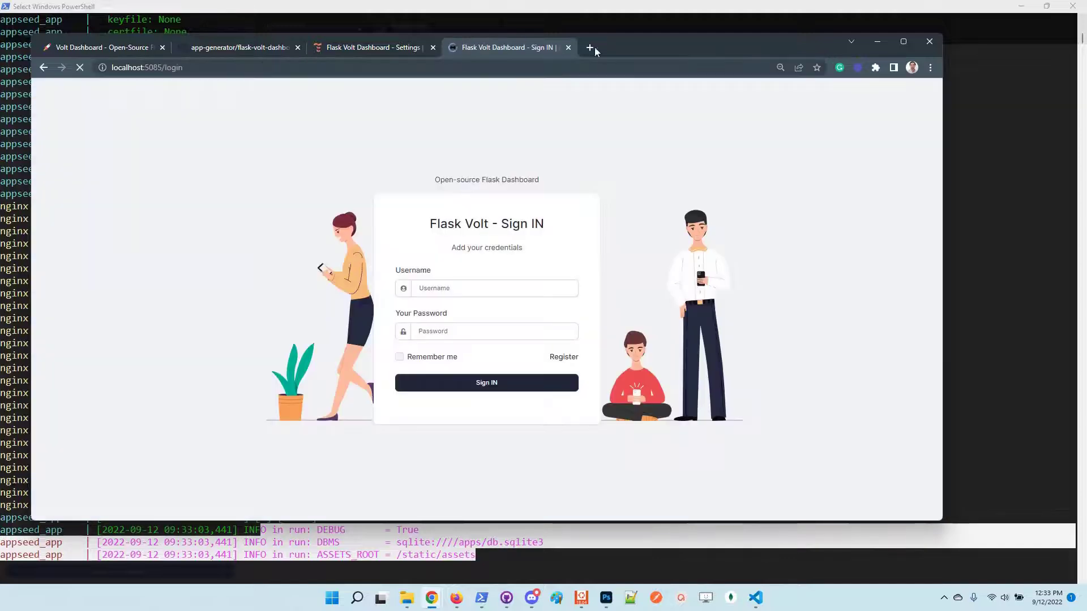
pyautogui.hotkey('ctrl', '-')
pyautogui.hotkey('ctrl', '-')
pyautogui.hotkey('ctrl', '-')
pyautogui.hotkey('ctrl', '-')
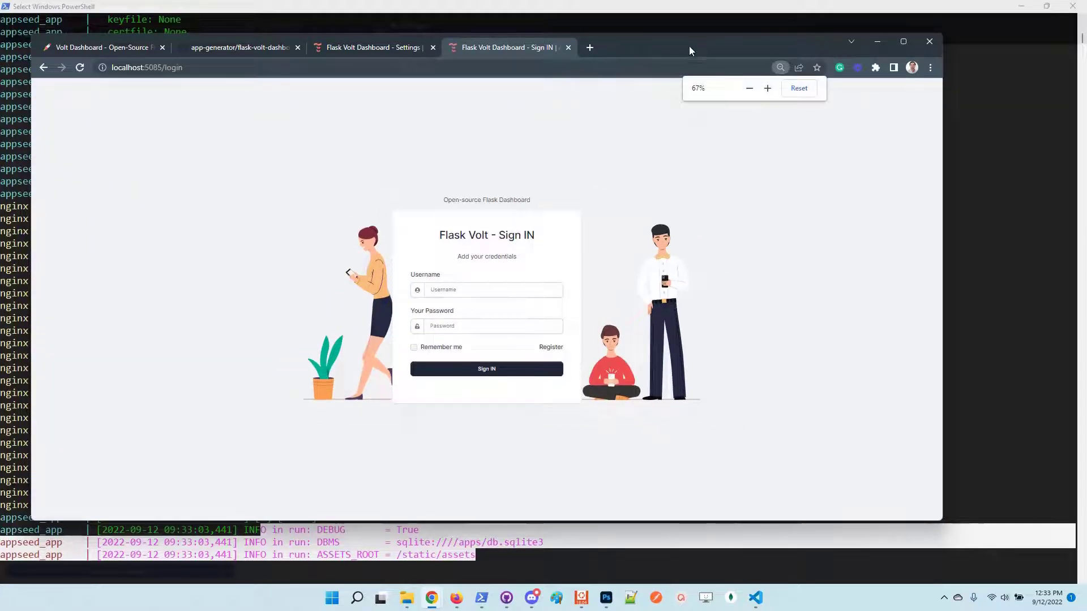
pyautogui.moveTo(690, 50); pyautogui.dragTo(725, 40)
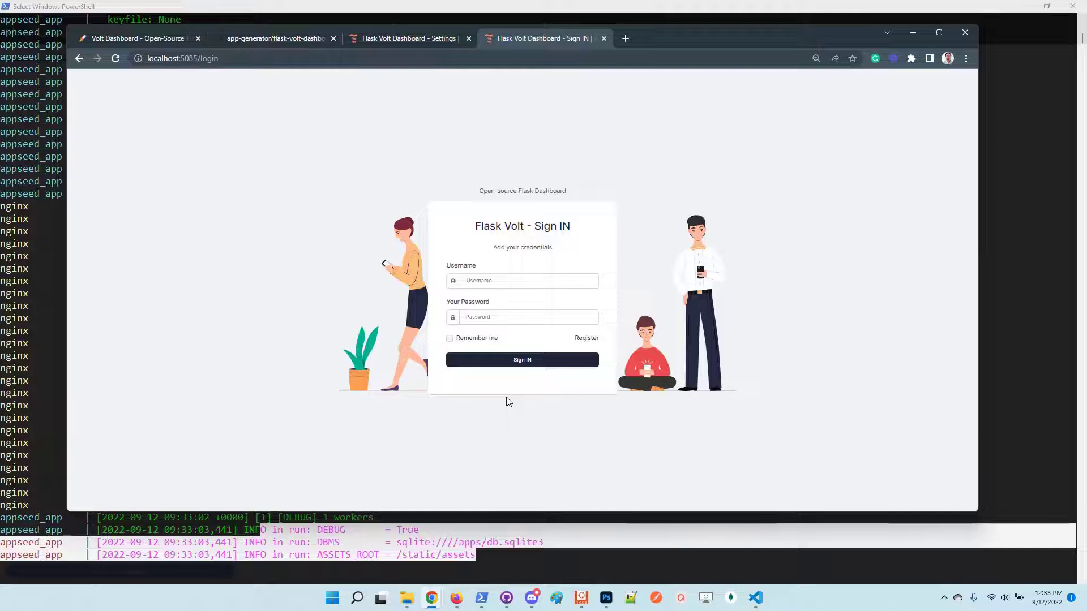
pyautogui.hotkey('ctrl', '-')
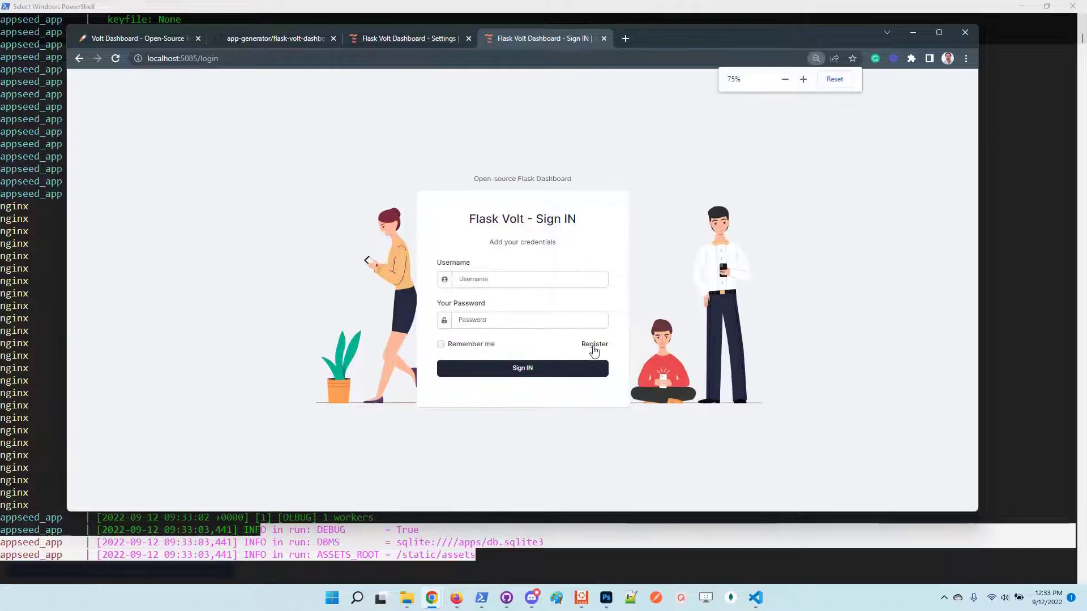
# Fill the Register form with a username, e-mail and password and submit it with Sign UP.
pyautogui.click(592, 344)
pyautogui.click(490, 252)
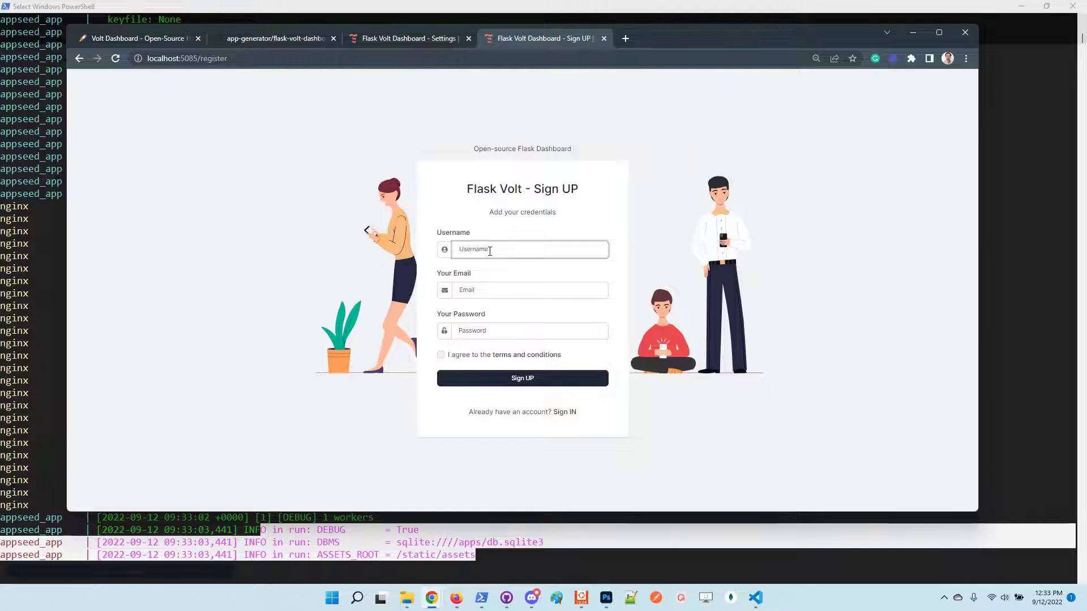
pyautogui.write('te')
pyautogui.press('Tab')
pyautogui.write('test')
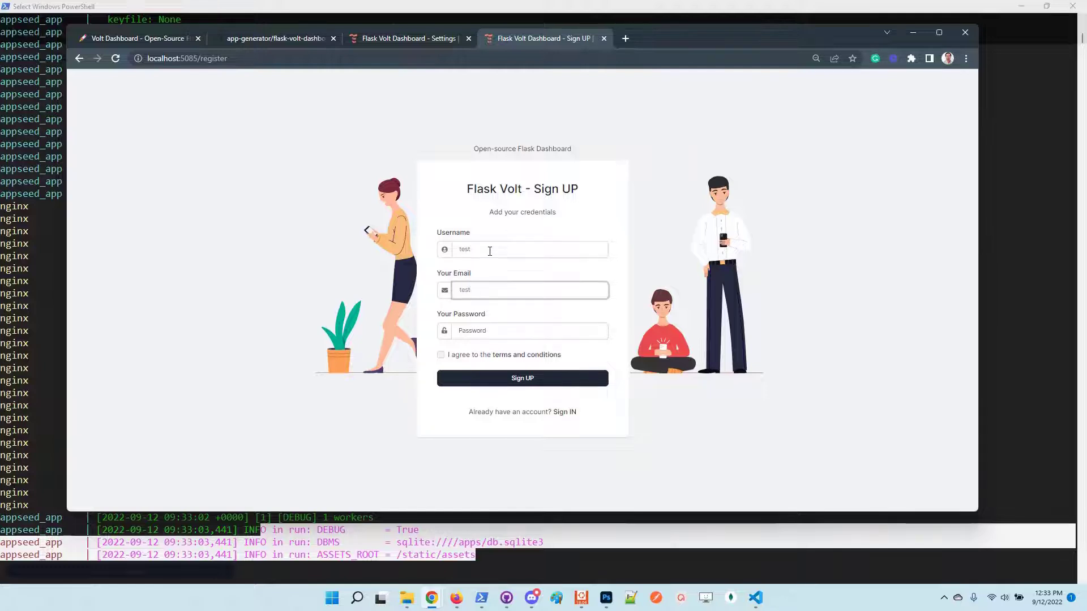
pyautogui.write('@e')
pyautogui.press('Tab')
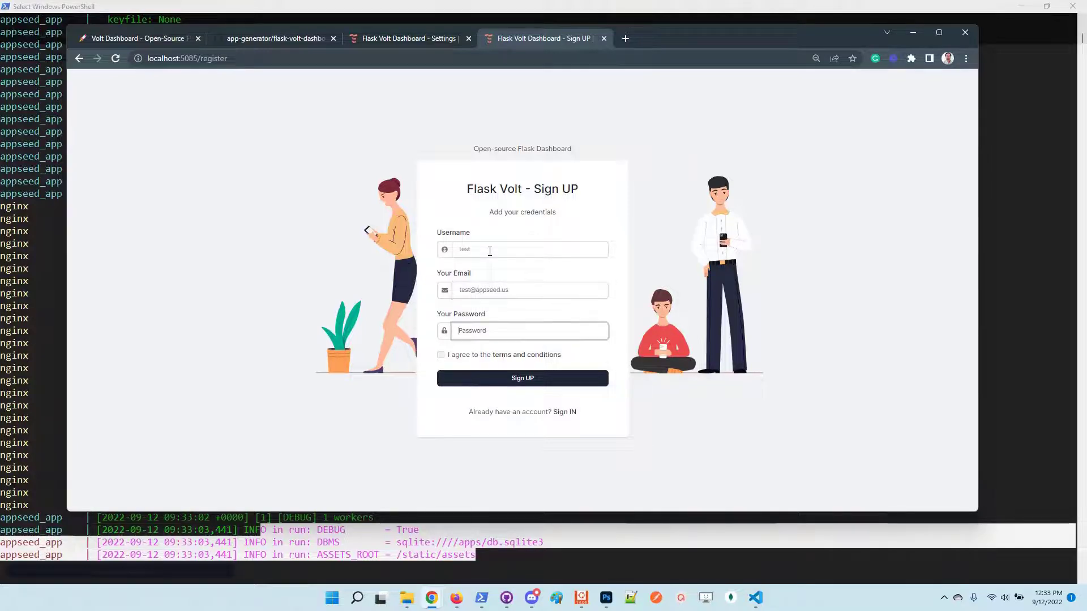
pyautogui.write('pass')
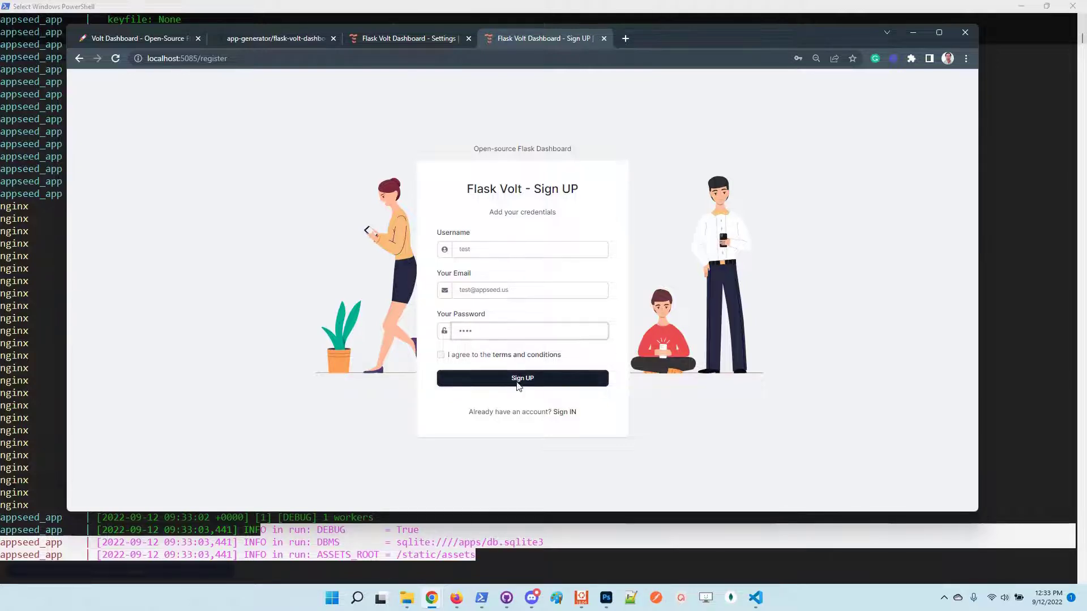
pyautogui.click(518, 379)
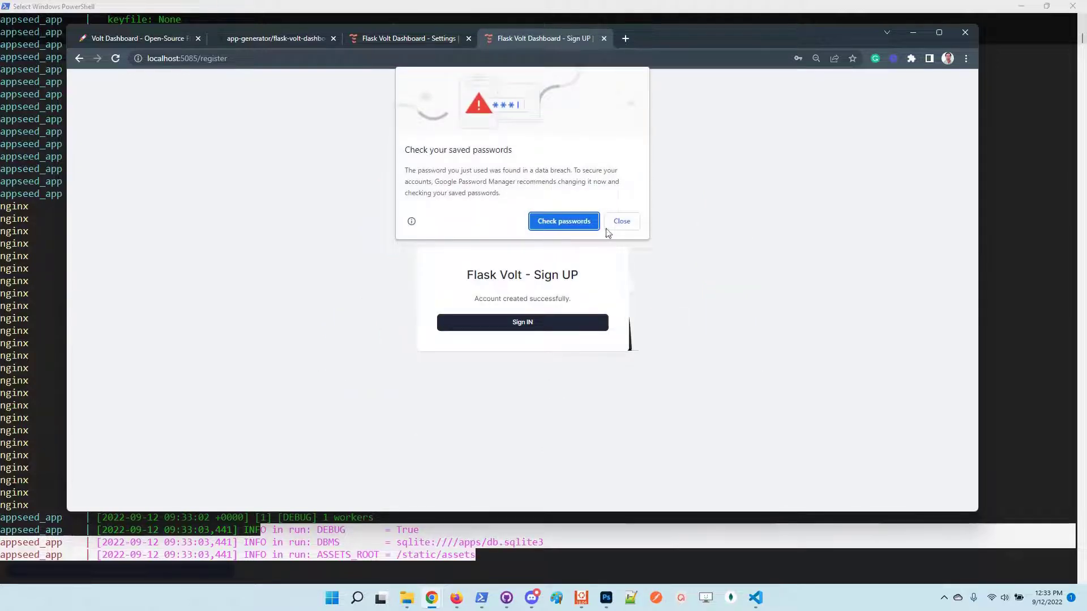
# Dismiss Chrome's breached-password and save-password popups, then check the container logs in PowerShell.
pyautogui.click(622, 222)
pyautogui.click(835, 221)
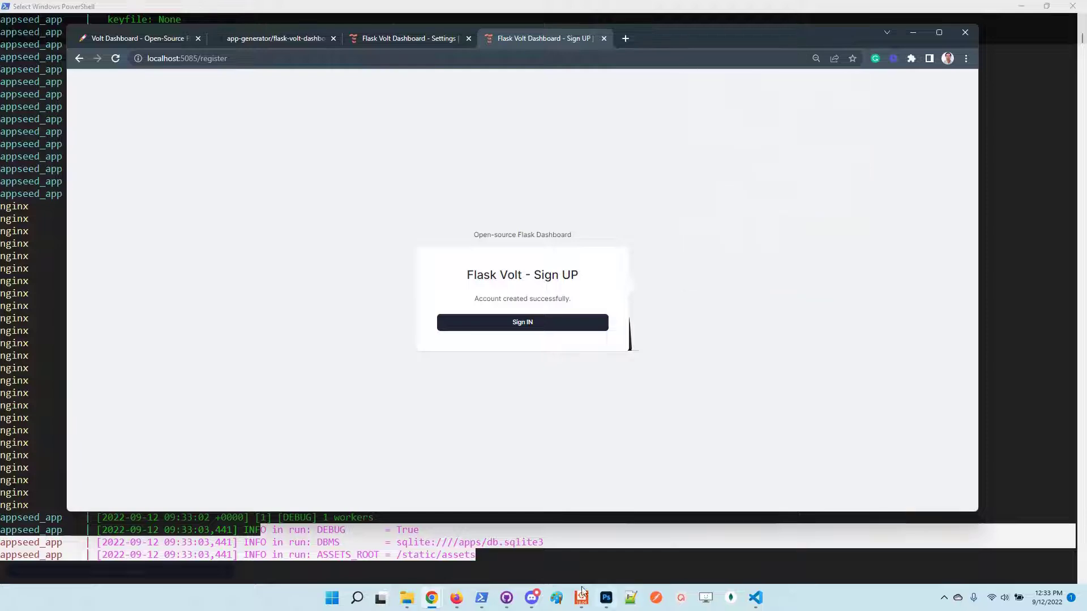
pyautogui.click(575, 540)
pyautogui.scroll(-8, 572, 499)
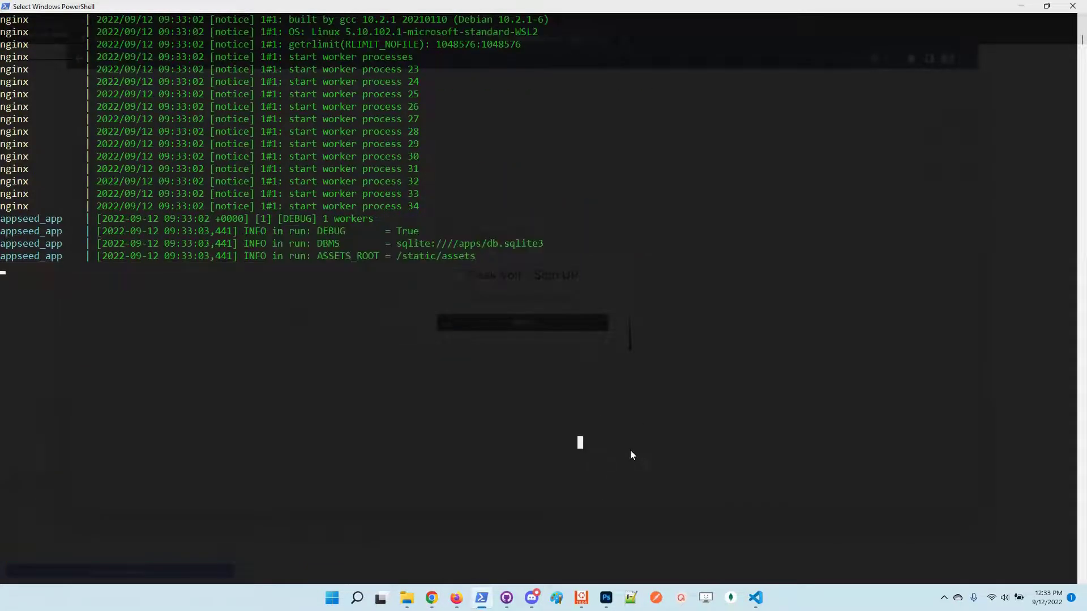
# Log in with the new test account's username and password, closing the breach warning and declining to save.
pyautogui.hotkey('alt', 'Tab')
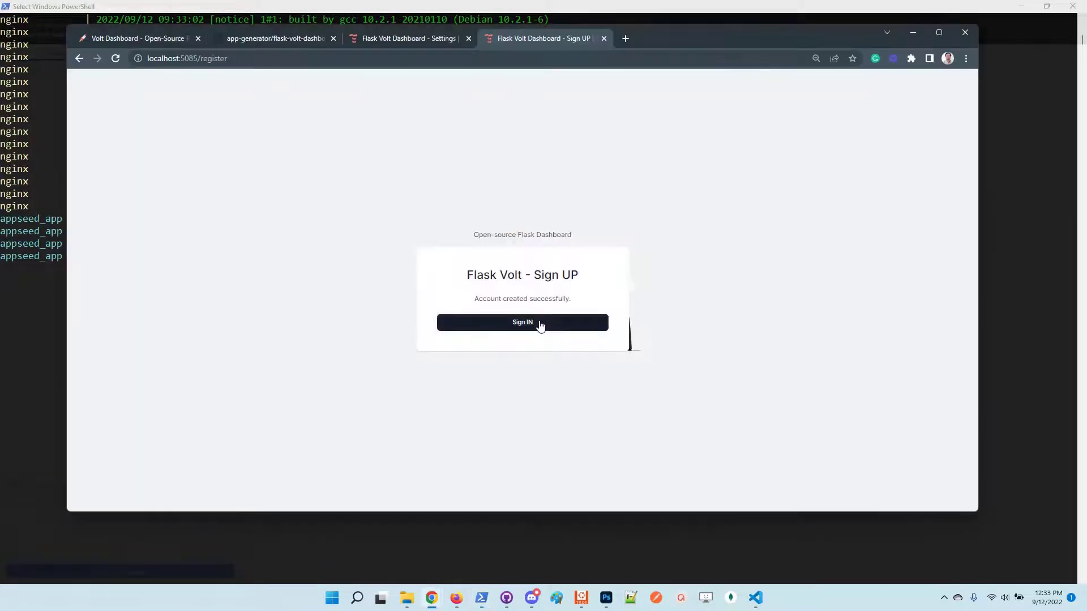
pyautogui.click(539, 323)
pyautogui.click(512, 279)
pyautogui.write('test')
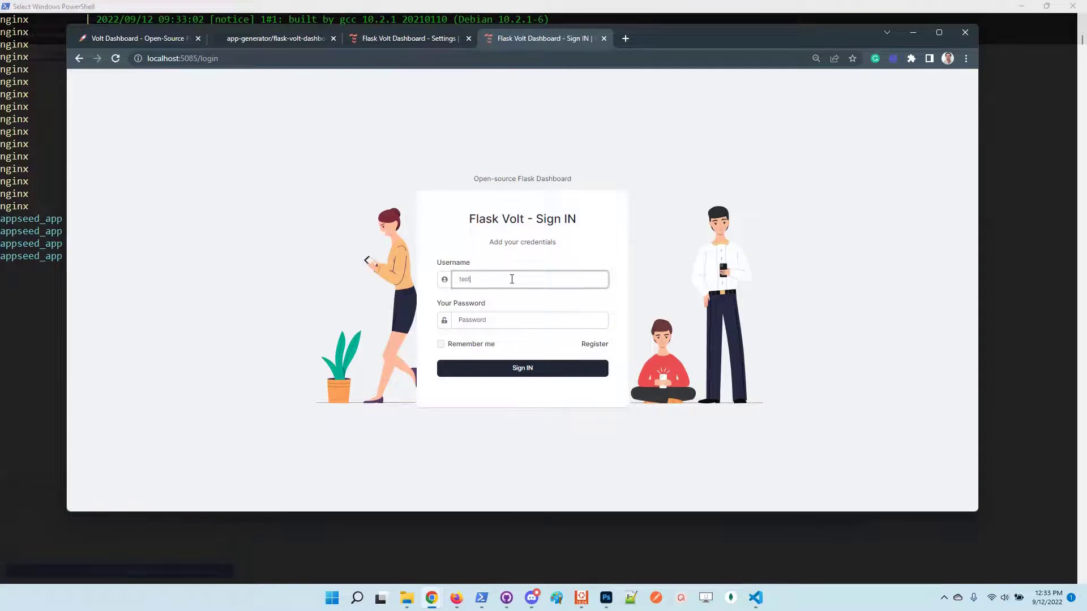
pyautogui.press('Tab')
pyautogui.write('pa')
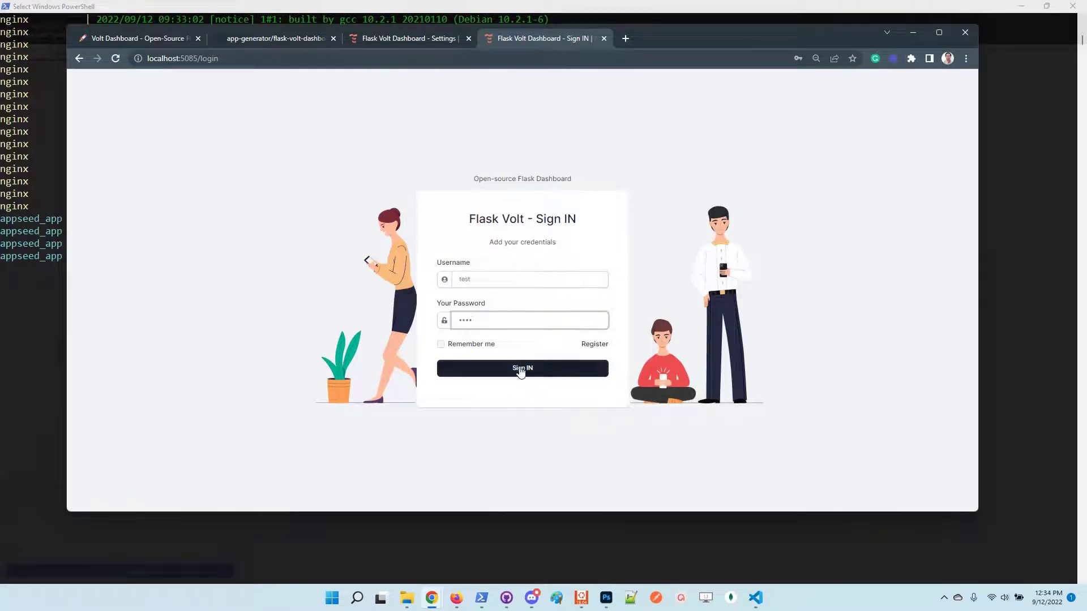
pyautogui.click(521, 374)
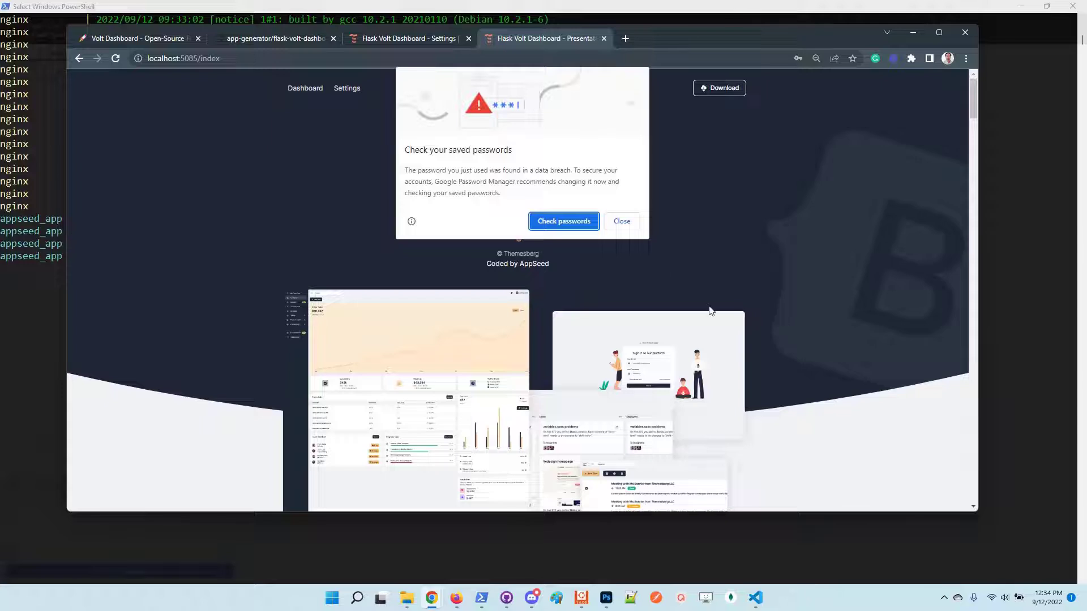
pyautogui.click(621, 222)
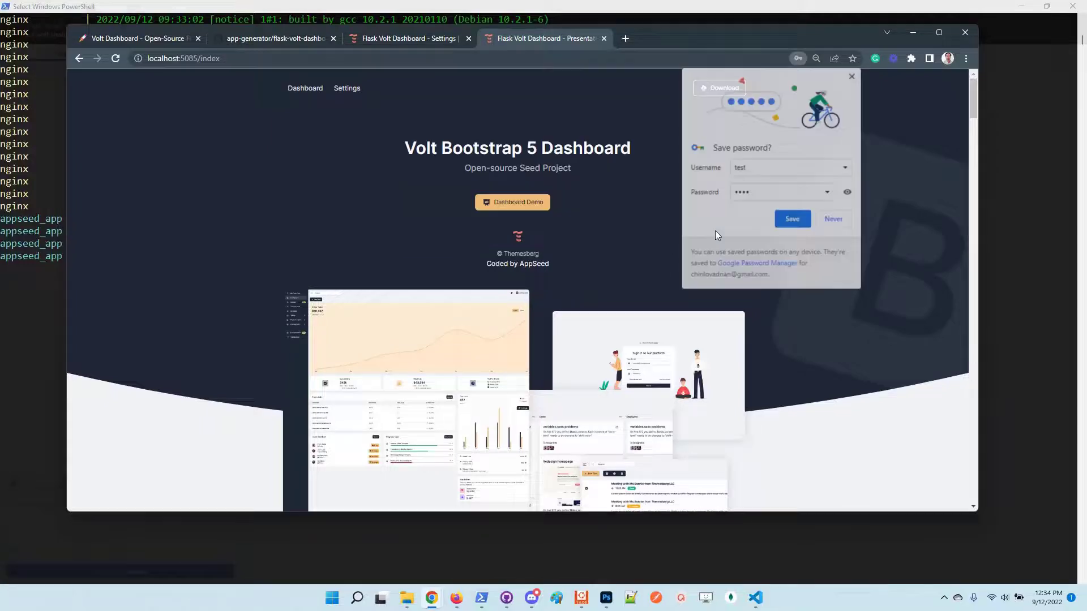
pyautogui.click(834, 220)
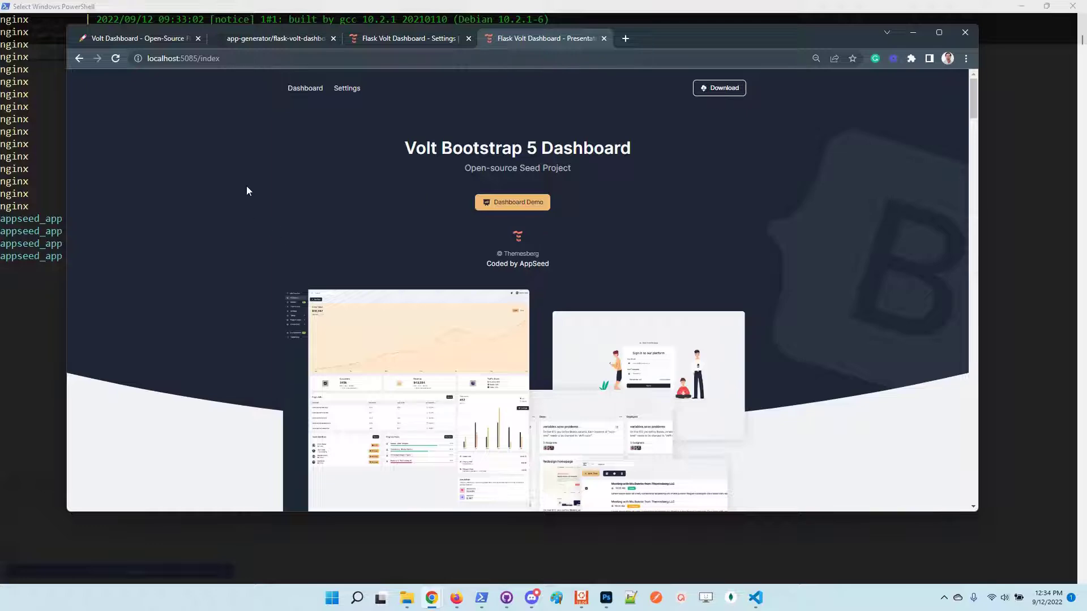
# Return to the AppSeed product tab and maximize the Chrome window.
pyautogui.click(109, 39)
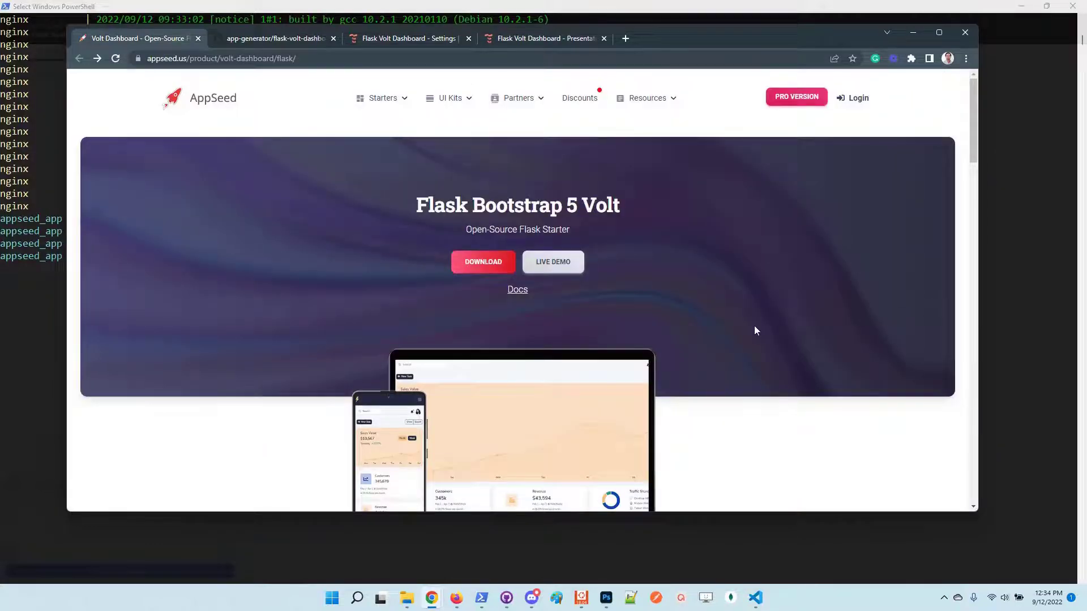
pyautogui.scroll(-2, 754, 325)
pyautogui.click(716, 23)
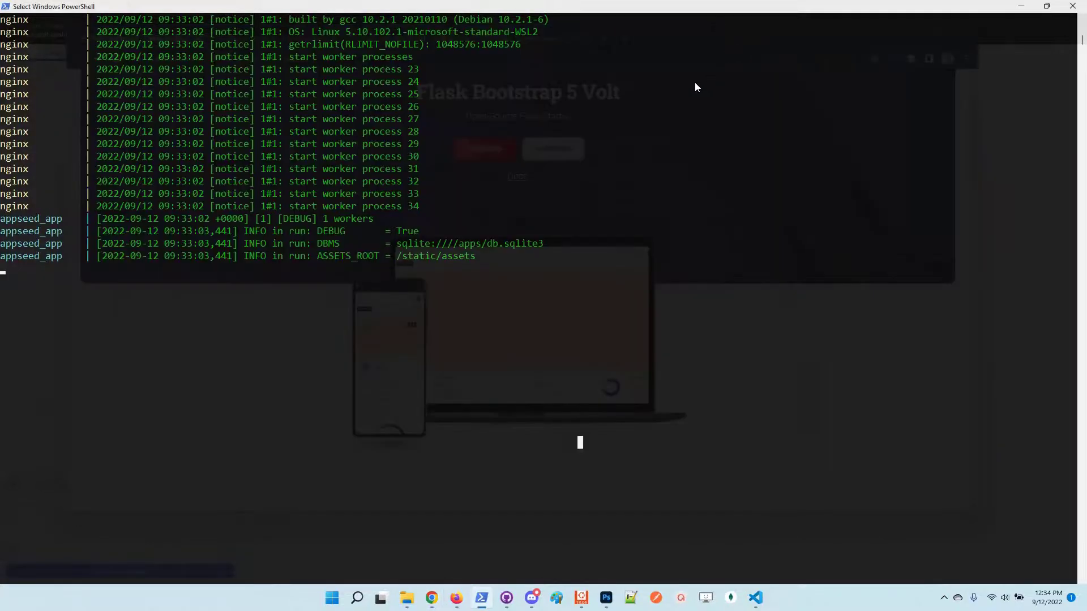
pyautogui.hotkey('alt', 'Tab')
pyautogui.doubleClick(687, 39)
pyautogui.scroll(2, 804, 366)
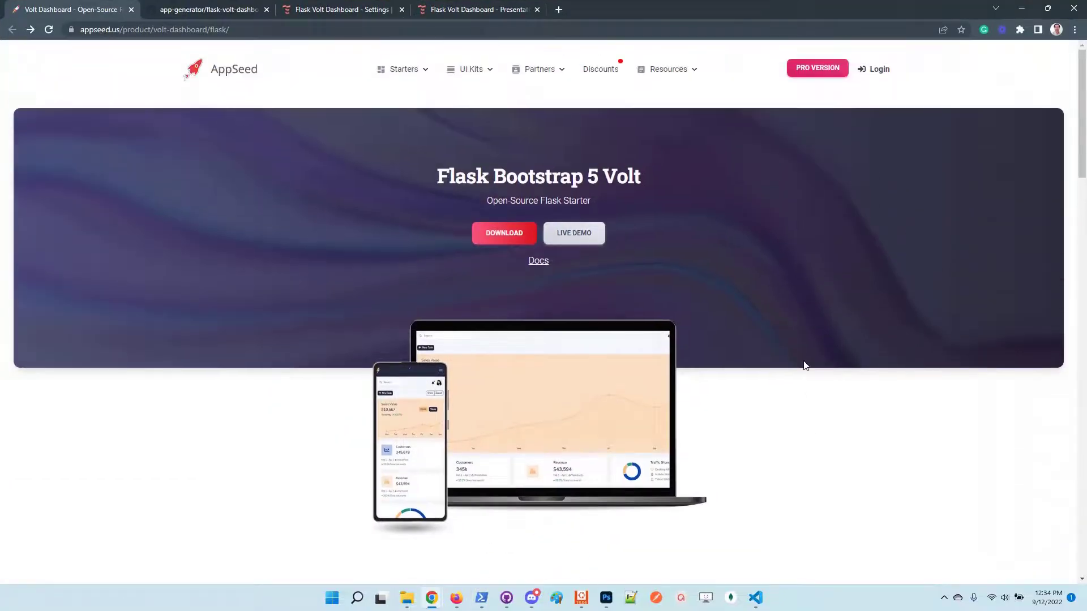
# Open the Support link in a new tab, view it, then go back to the Flask Volt product tab.
pyautogui.moveTo(669, 72)
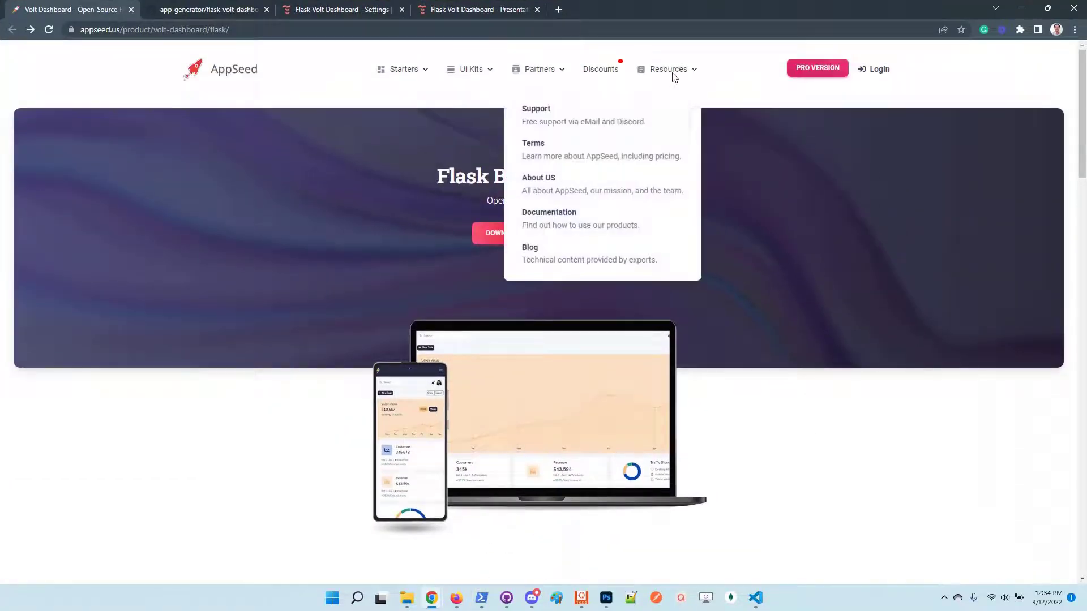
pyautogui.rightClick(582, 116)
pyautogui.click(622, 126)
pyautogui.hotkey('ctrl', 'Tab')
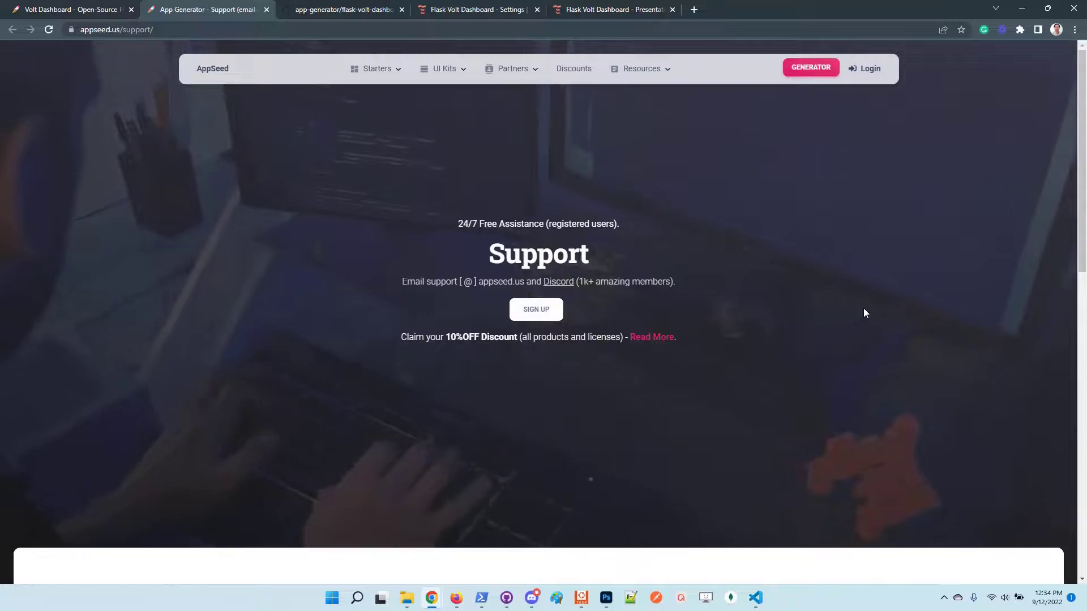
pyautogui.click(62, 10)
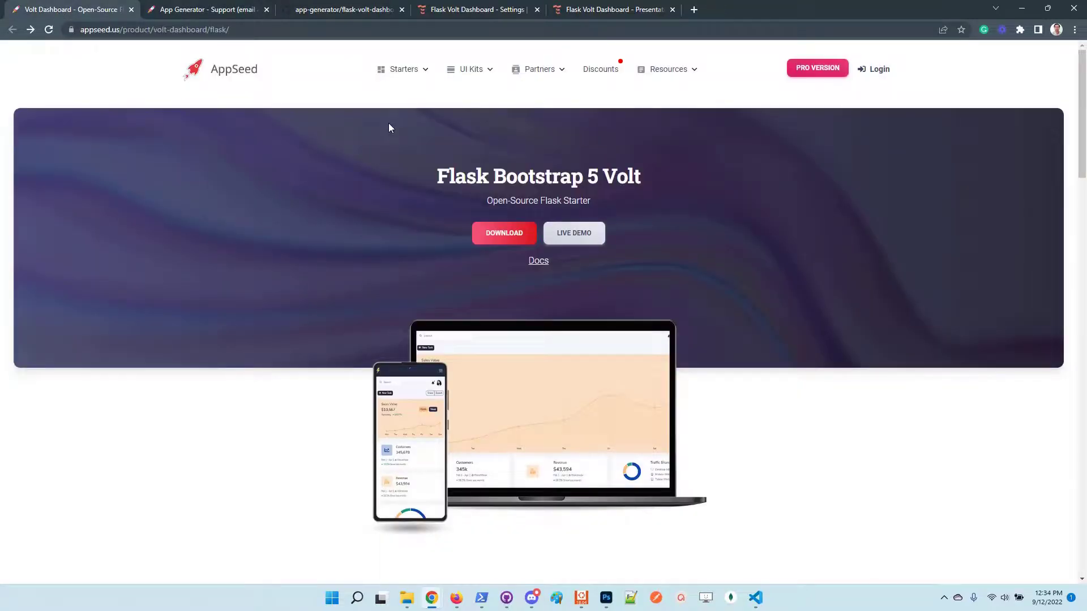